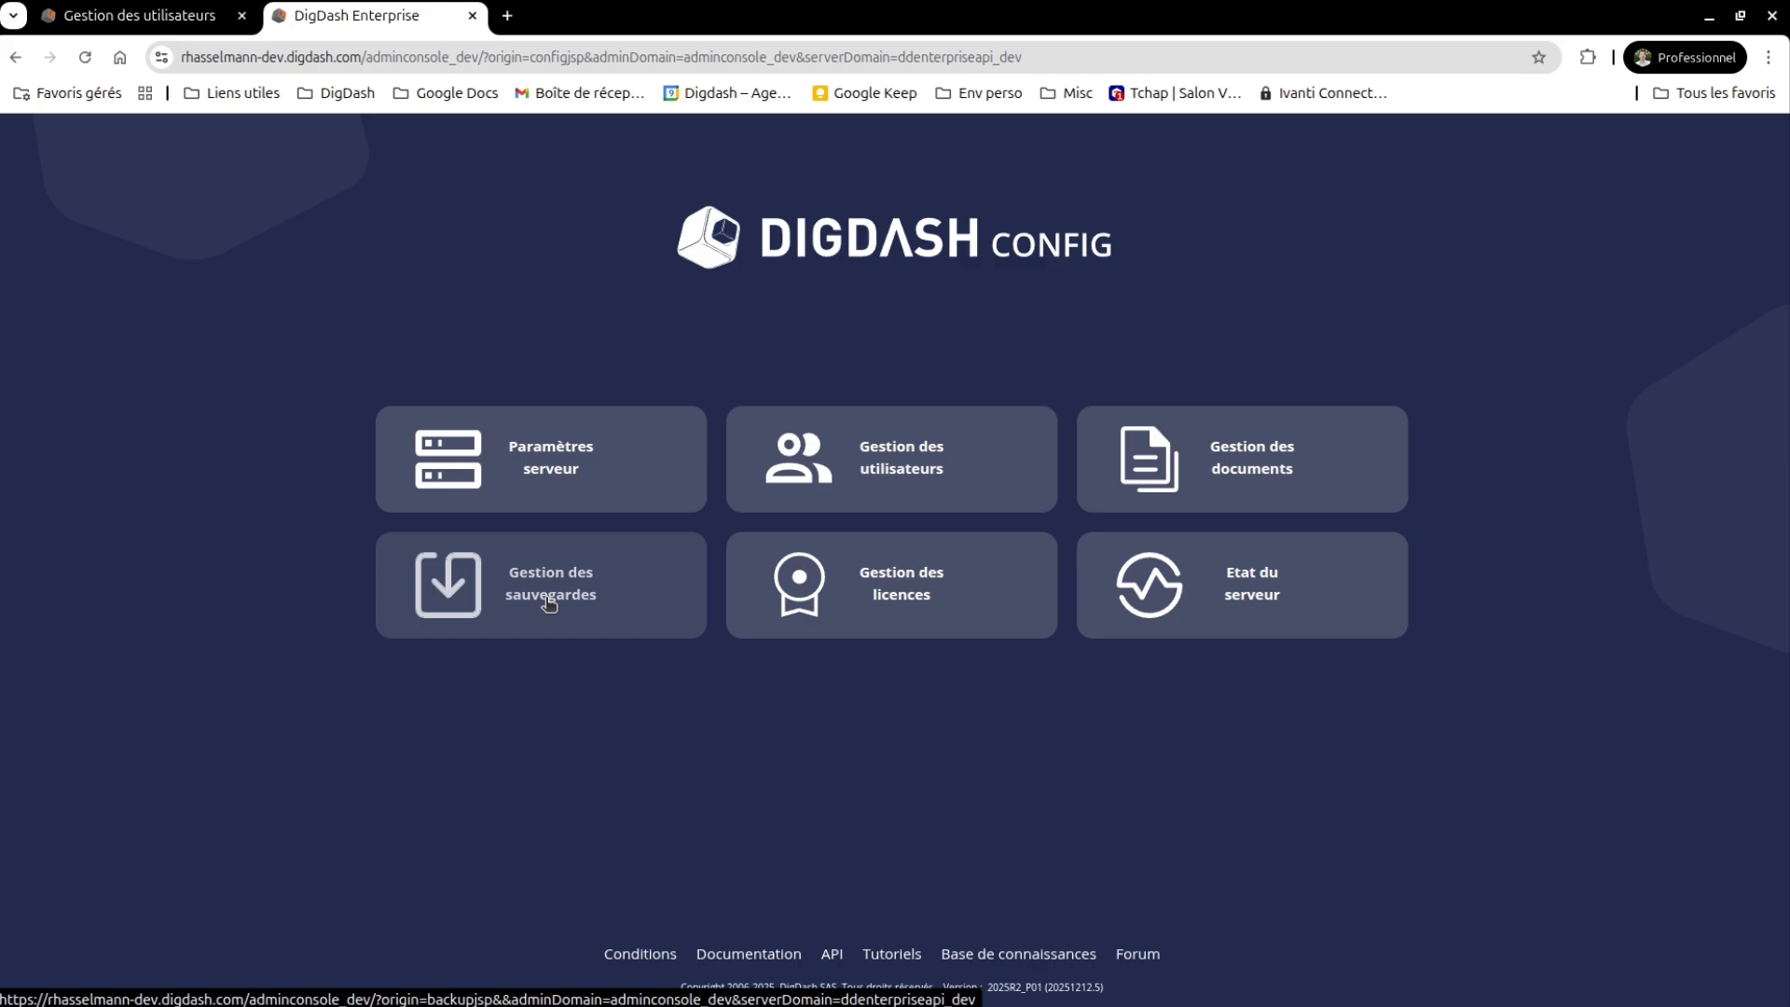
# Open the backup page and examine the available elements under Rôles, including Tutoriel's data models, Fichiers systèmes, Bibliothèques and Autres.
pyautogui.click(549, 602)
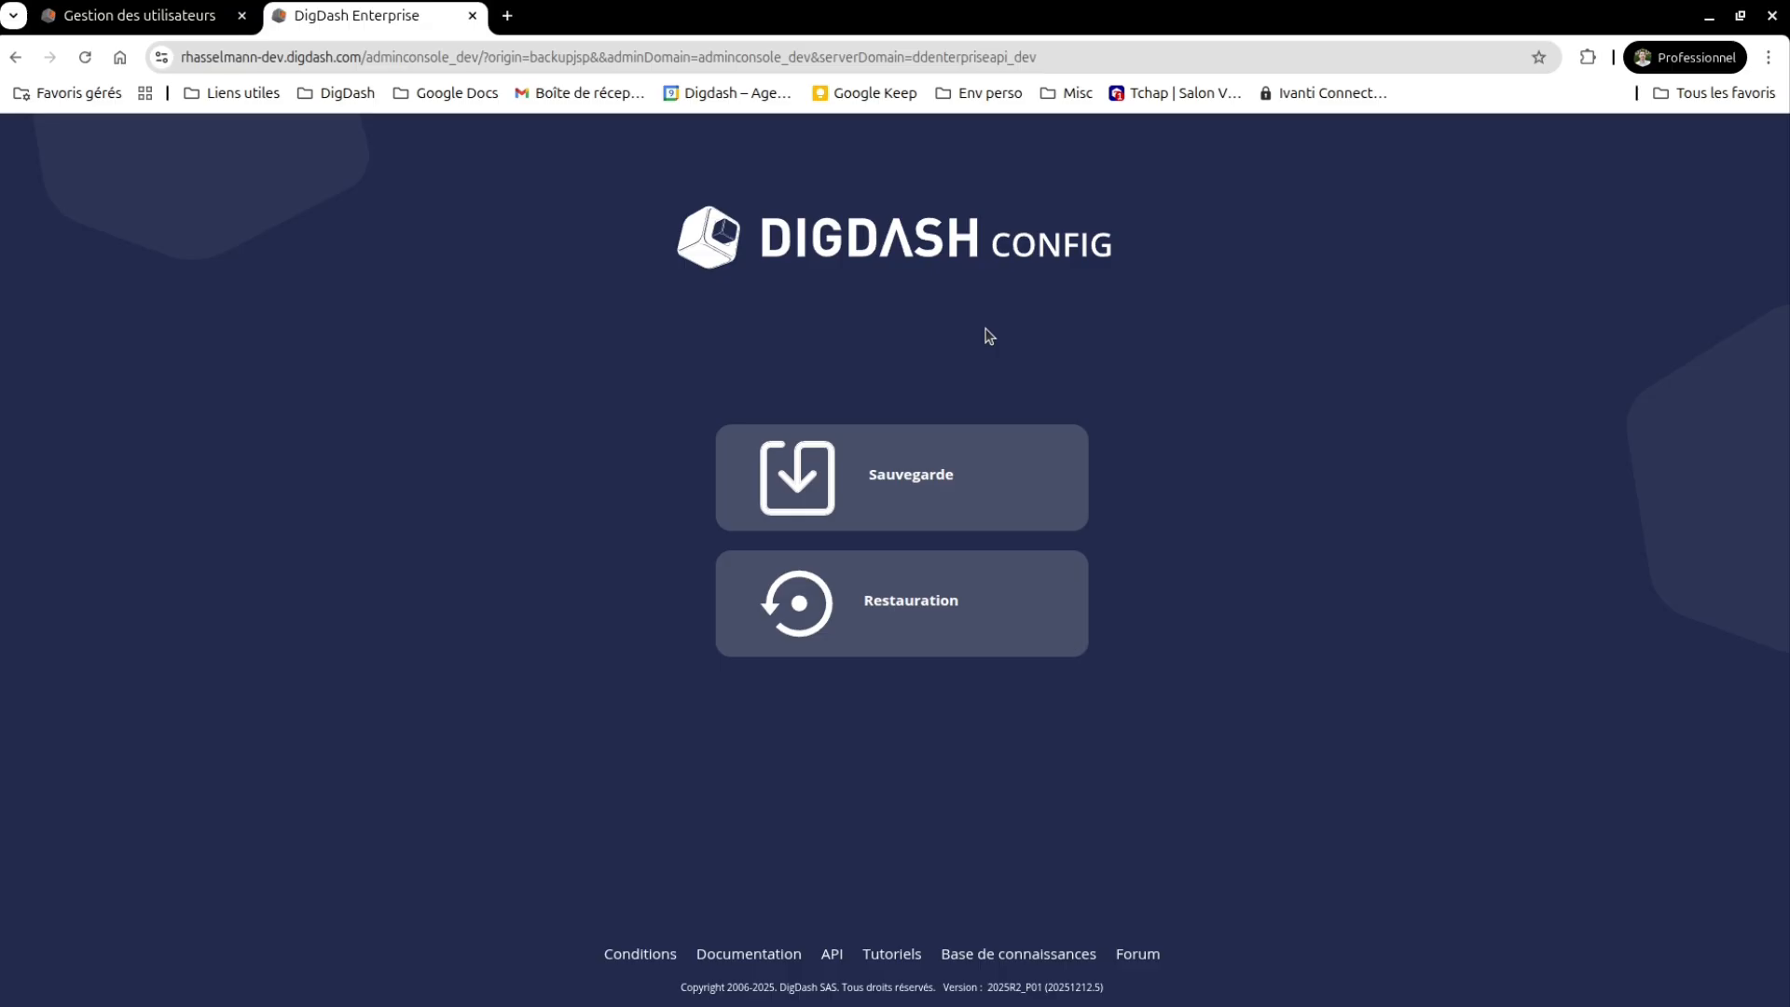
pyautogui.click(928, 463)
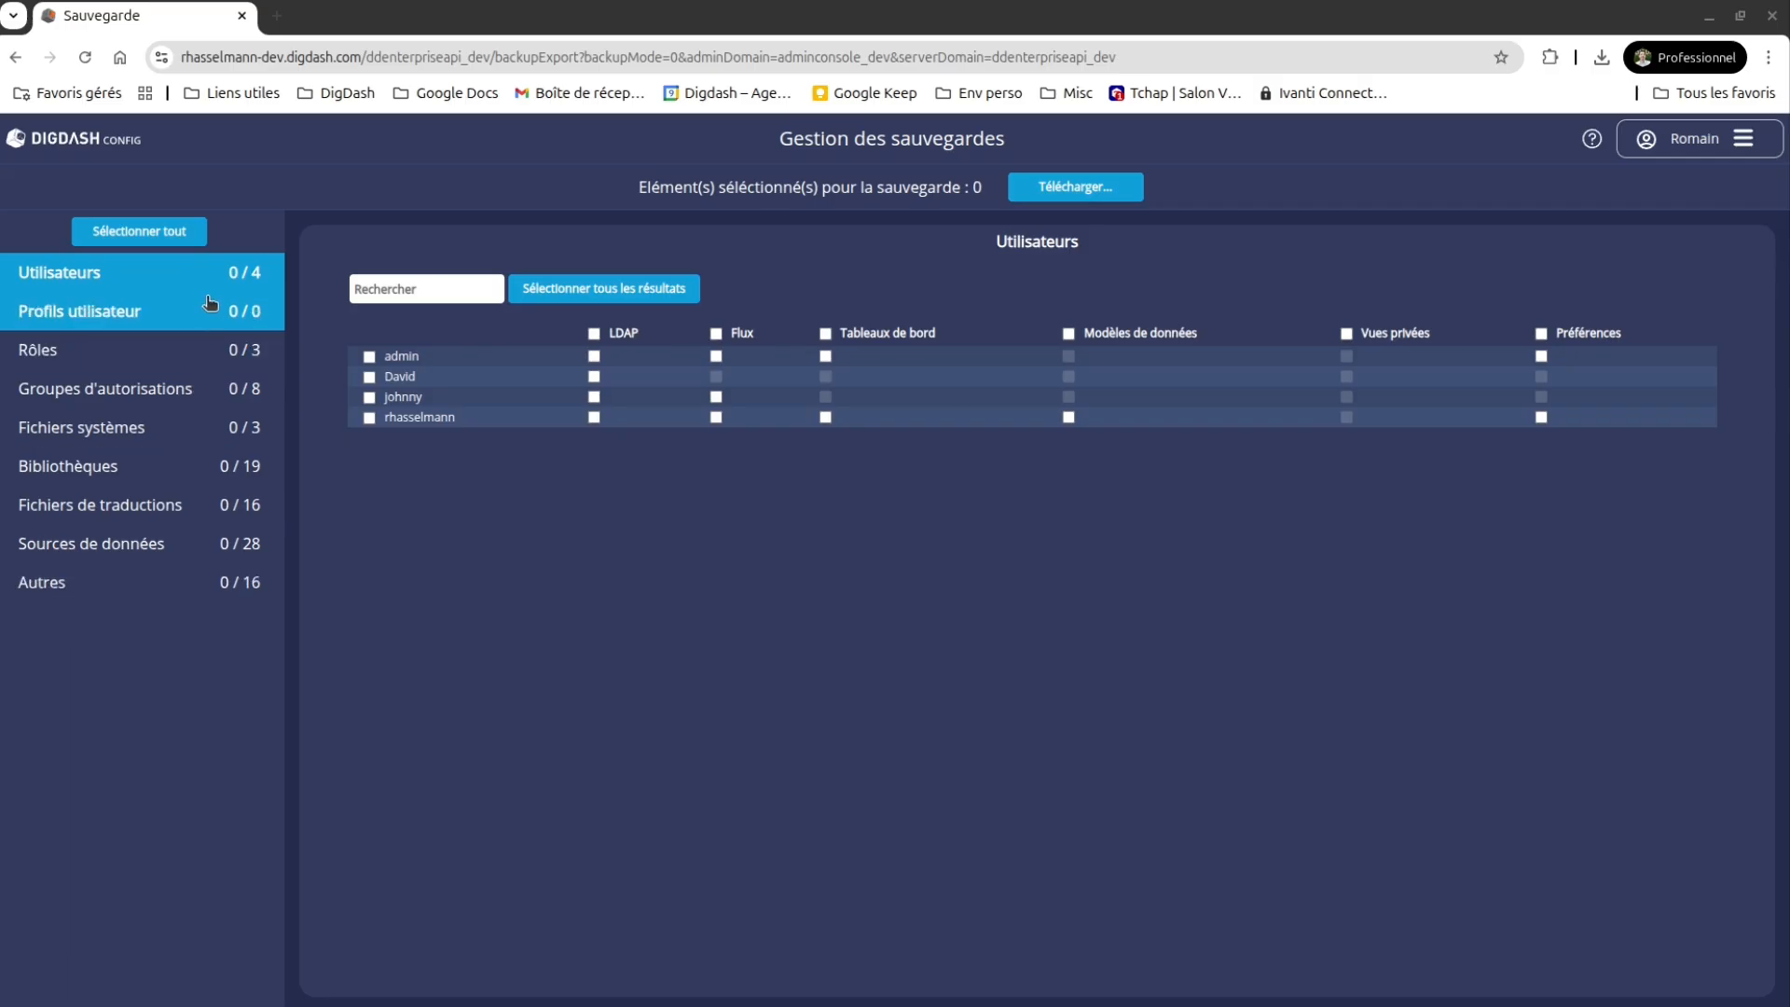
pyautogui.click(82, 360)
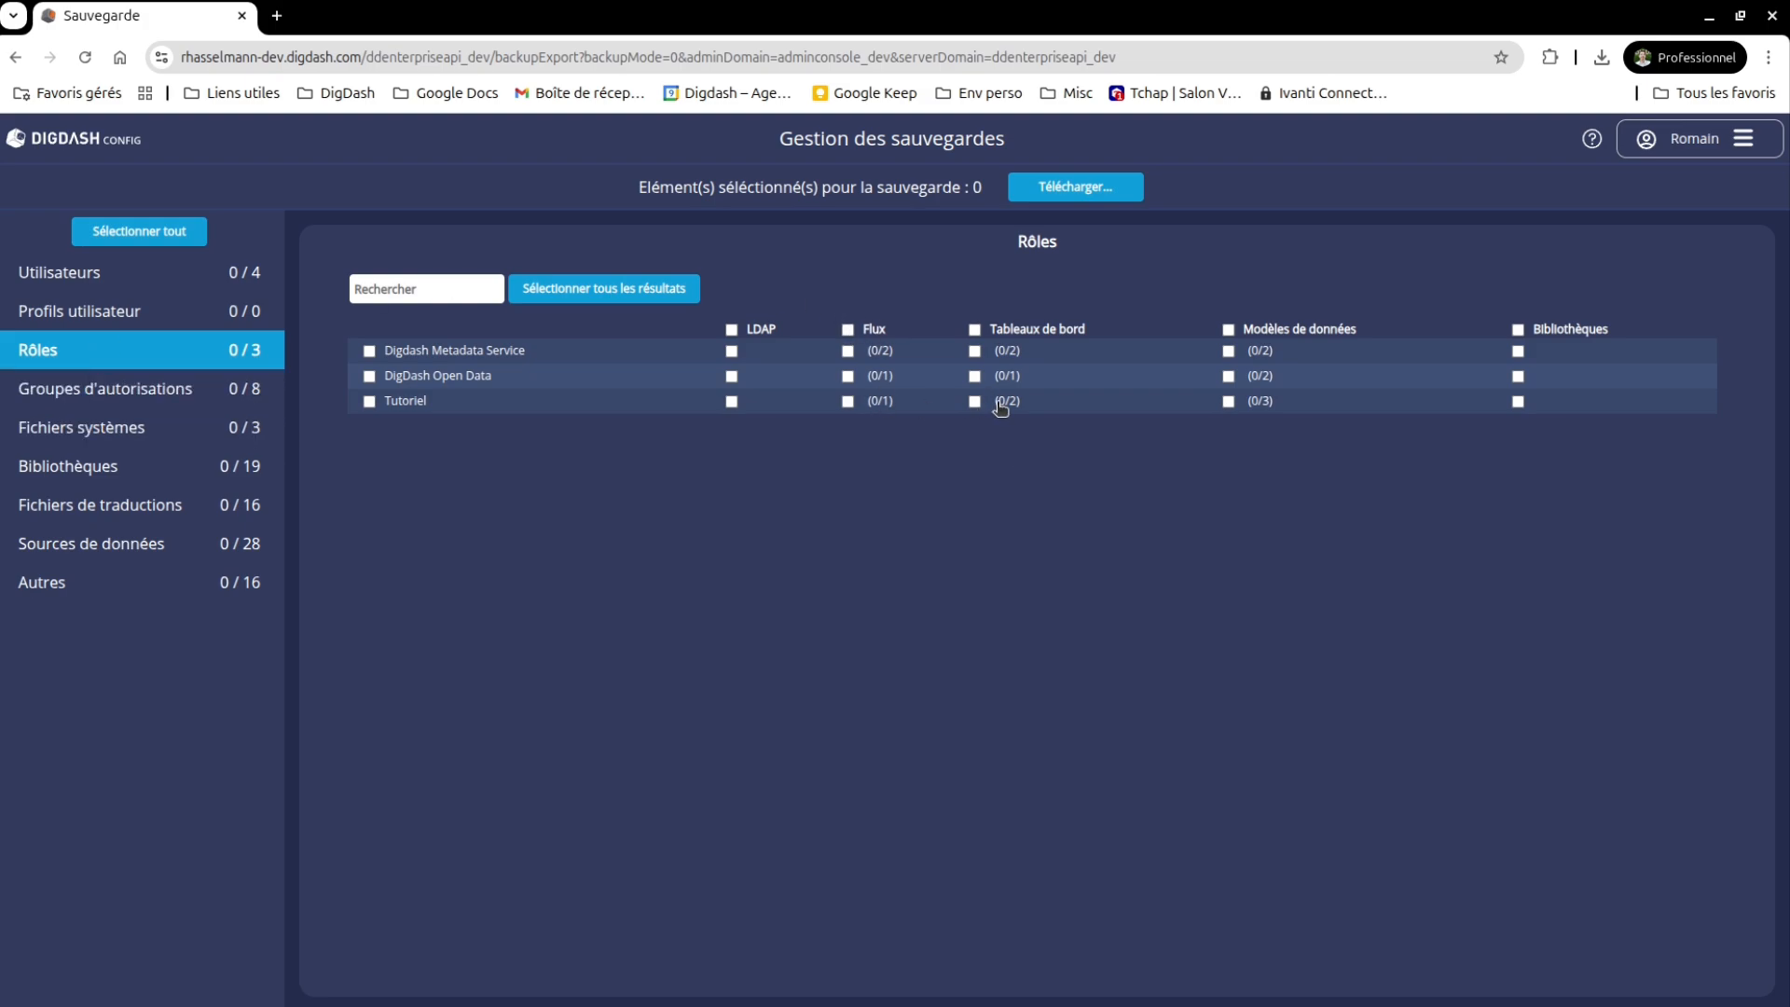
pyautogui.click(1260, 402)
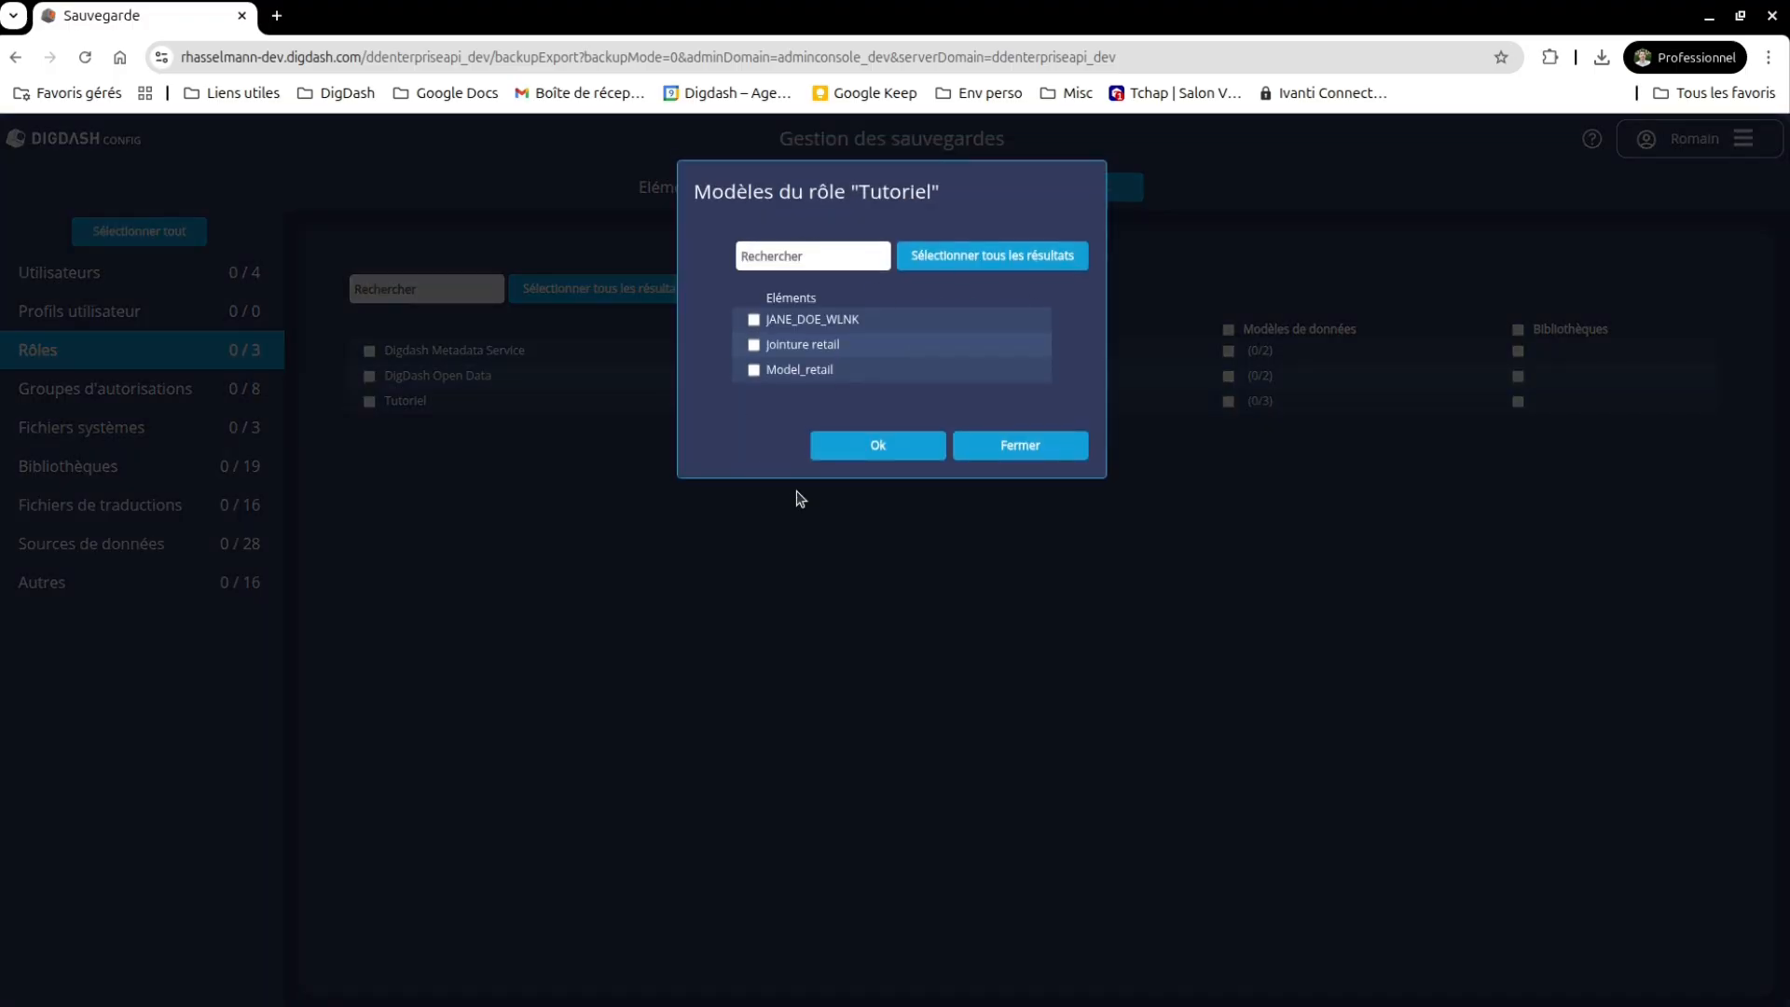
pyautogui.click(992, 447)
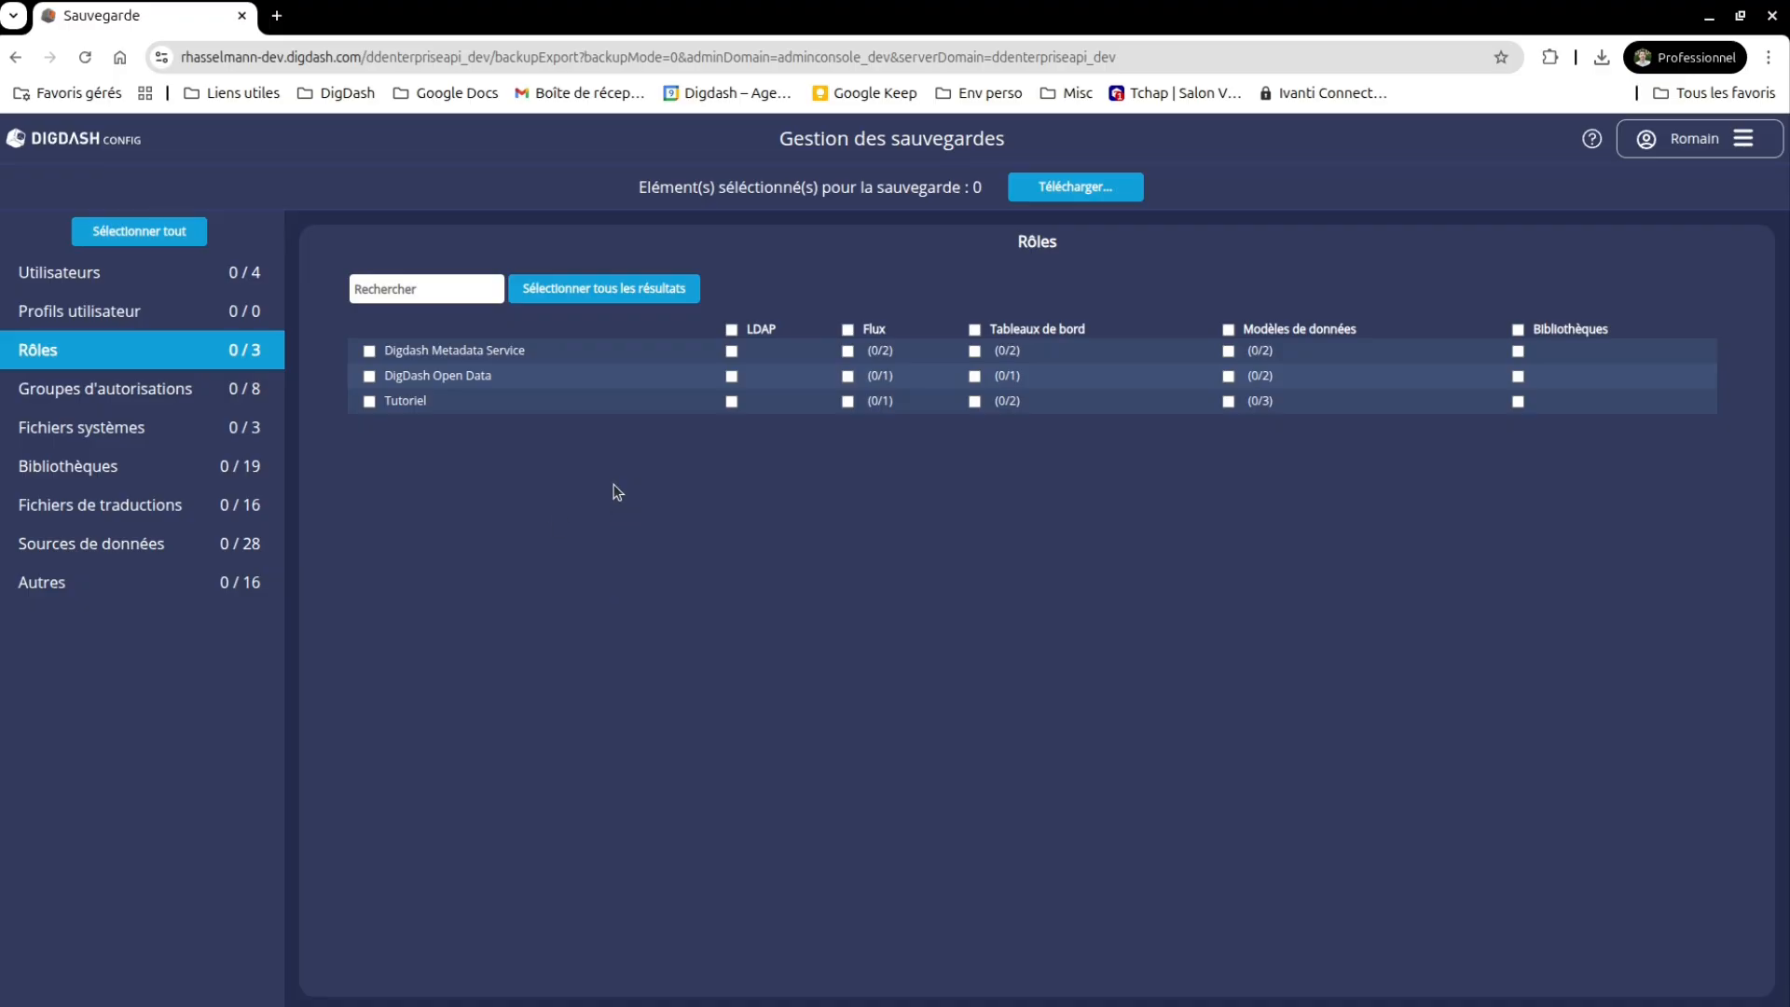
pyautogui.click(114, 430)
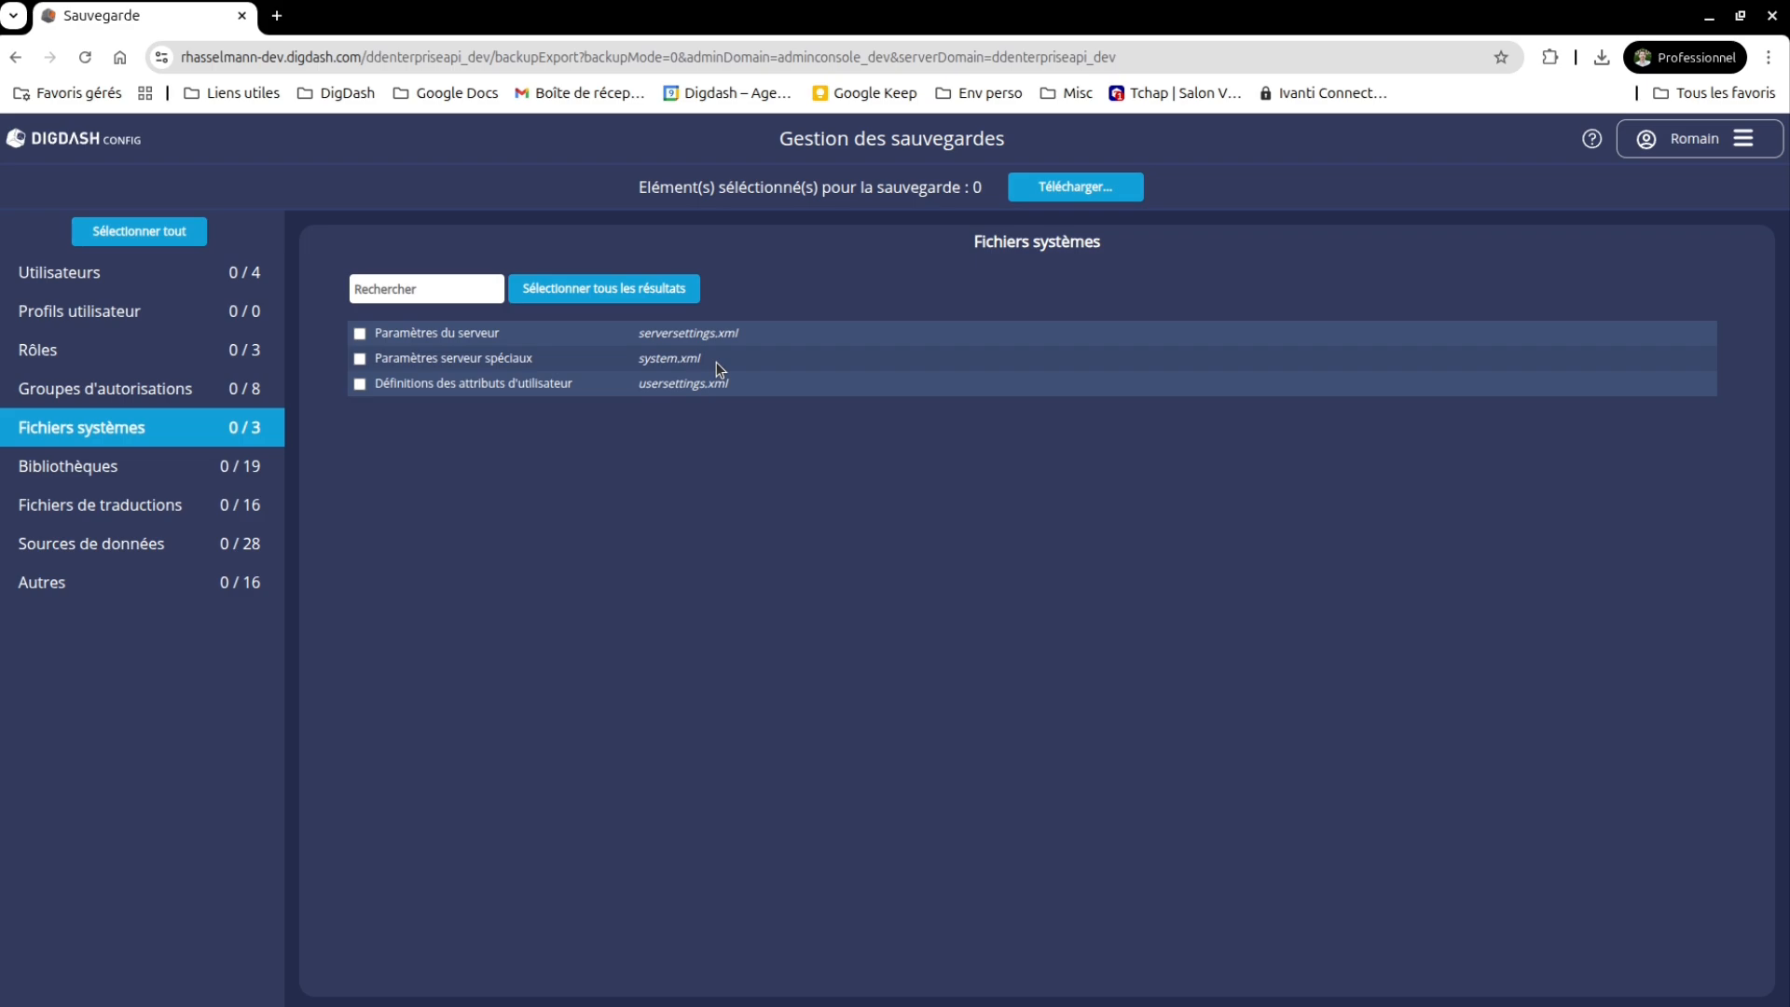
pyautogui.click(121, 469)
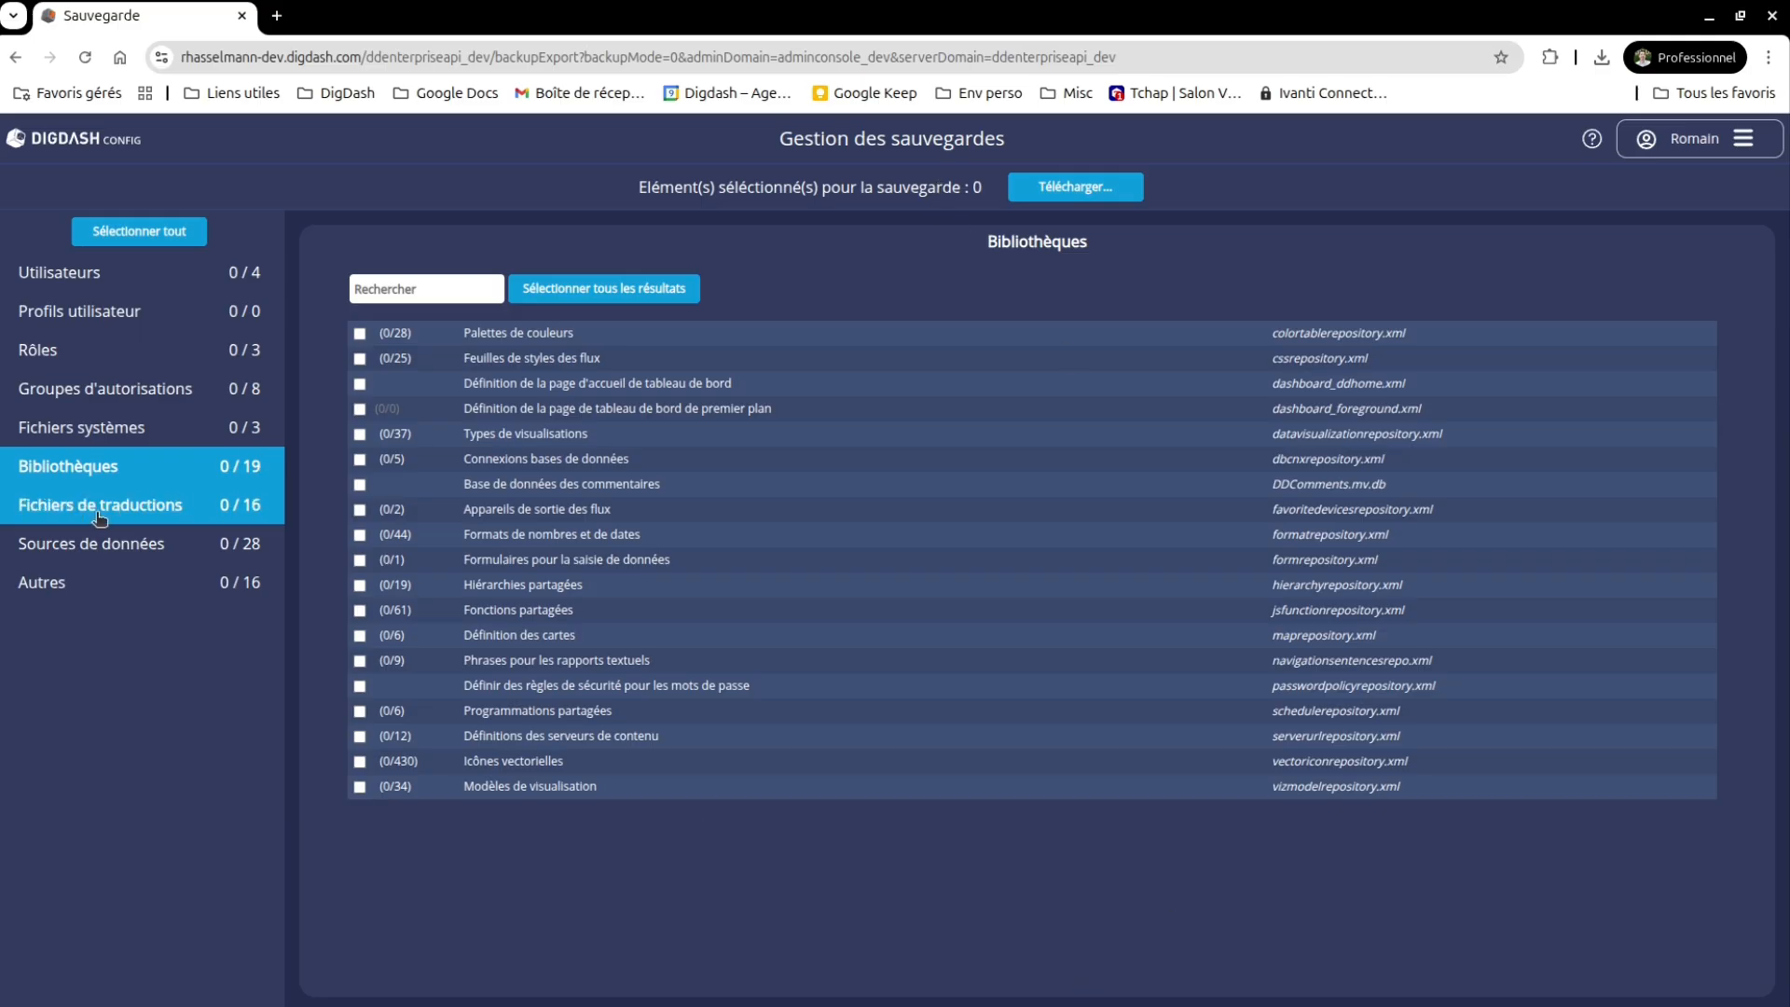
pyautogui.click(78, 597)
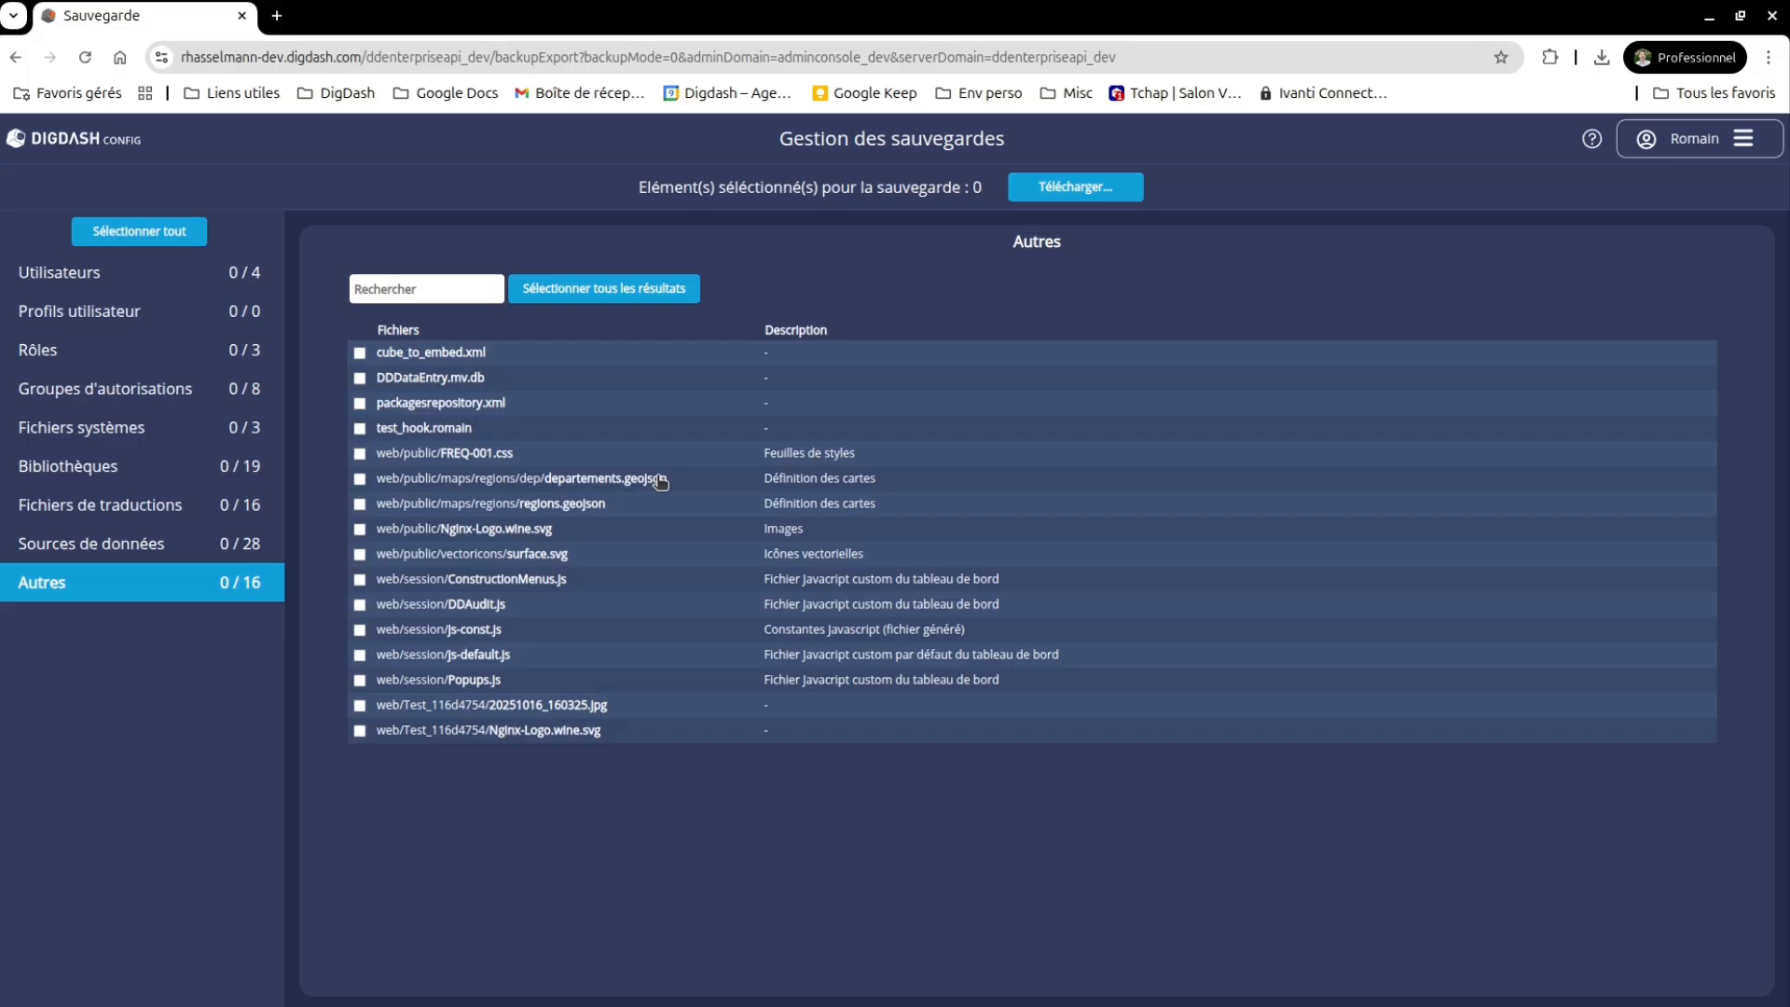
# Select the Tutoriel role for backup, exclude the first dashboard in its list, and open the backup download options.
pyautogui.click(117, 352)
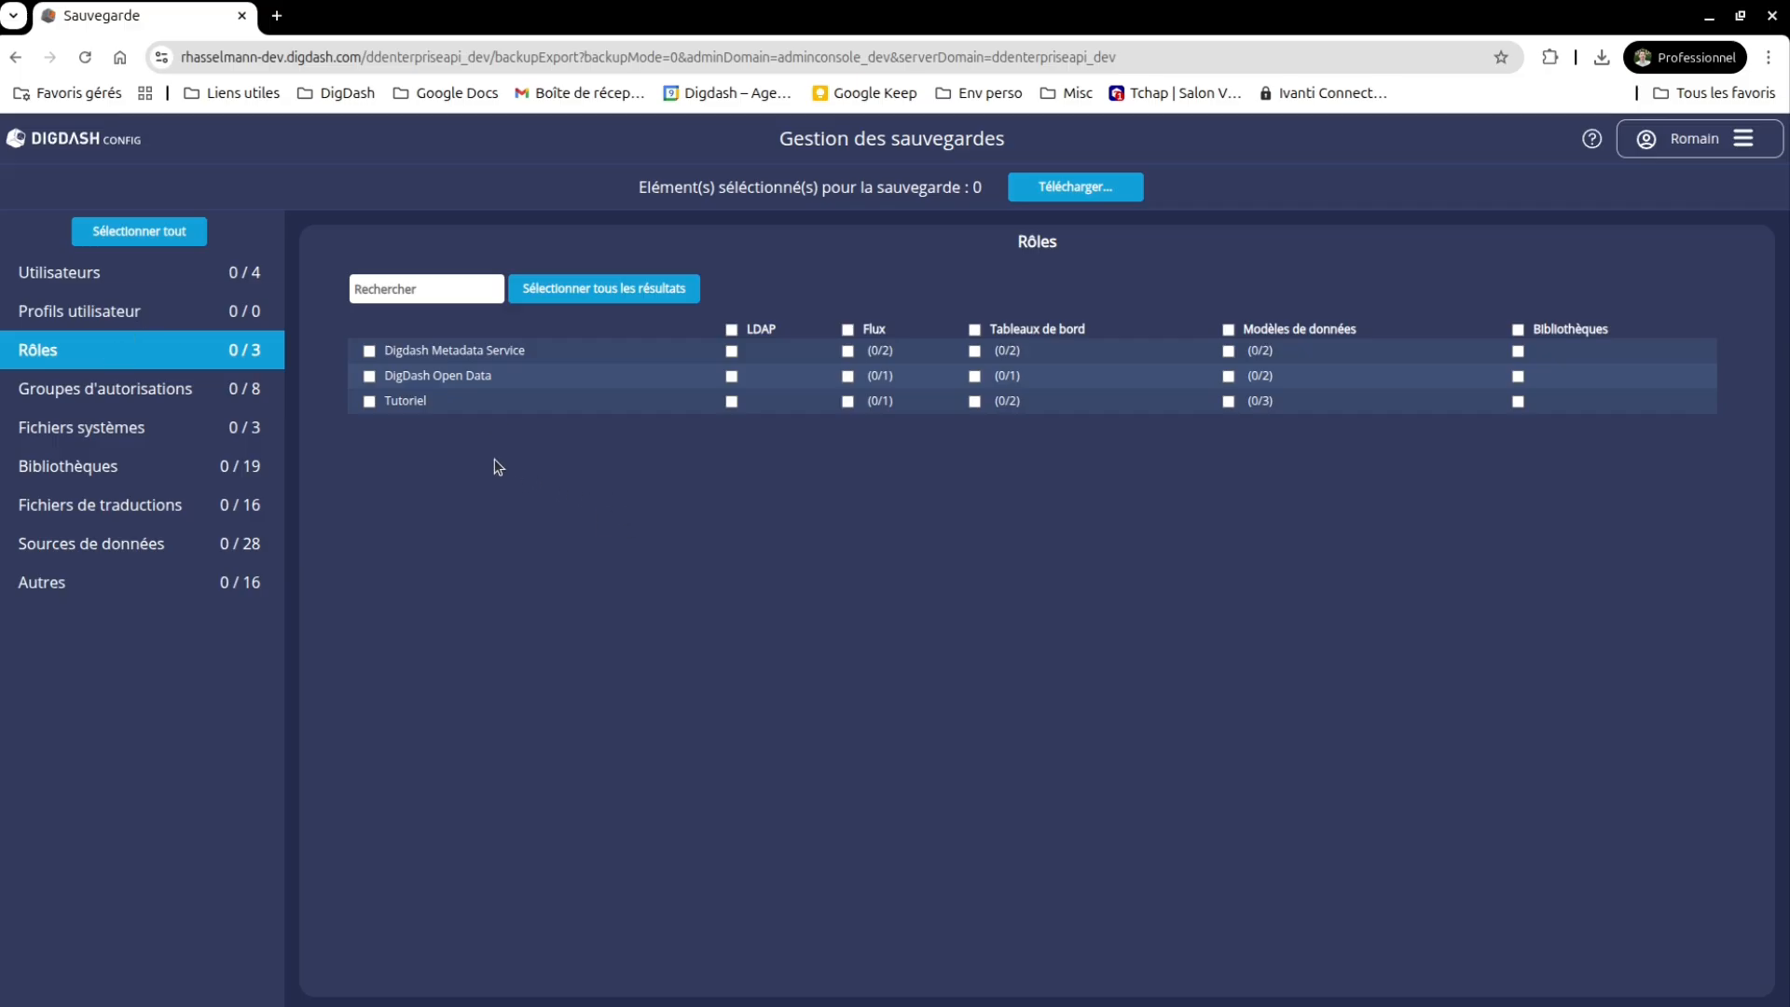
pyautogui.click(410, 404)
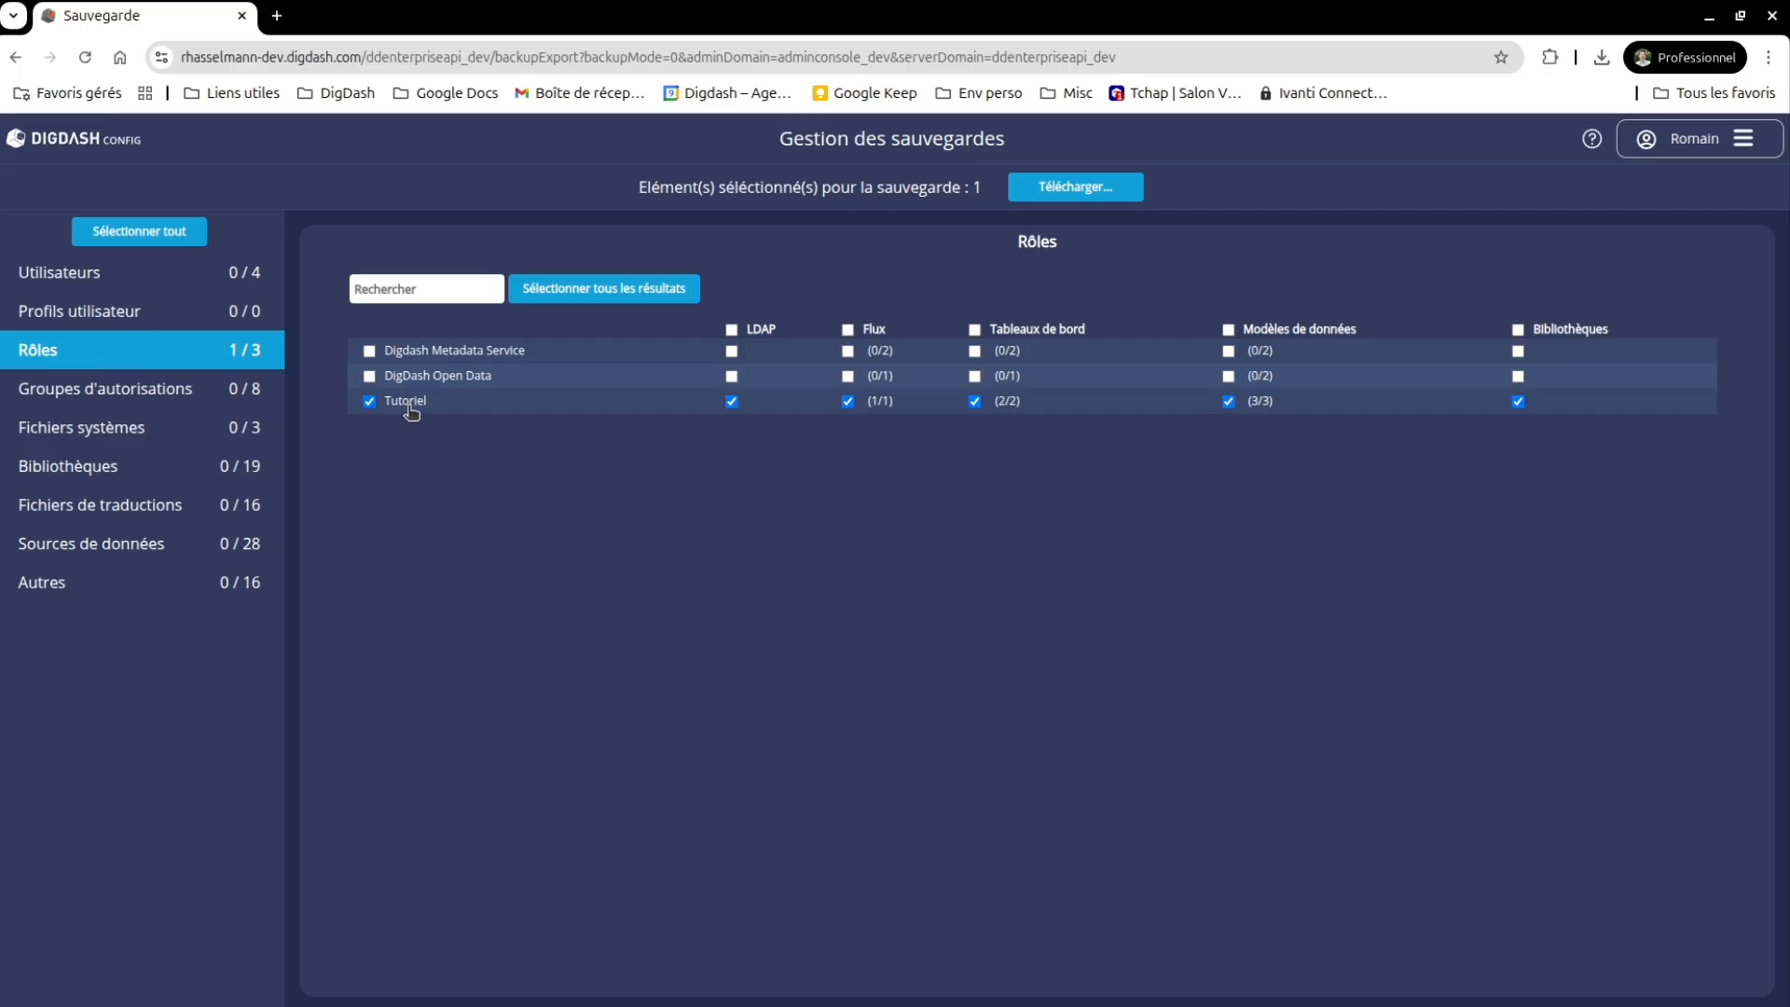
pyautogui.click(882, 402)
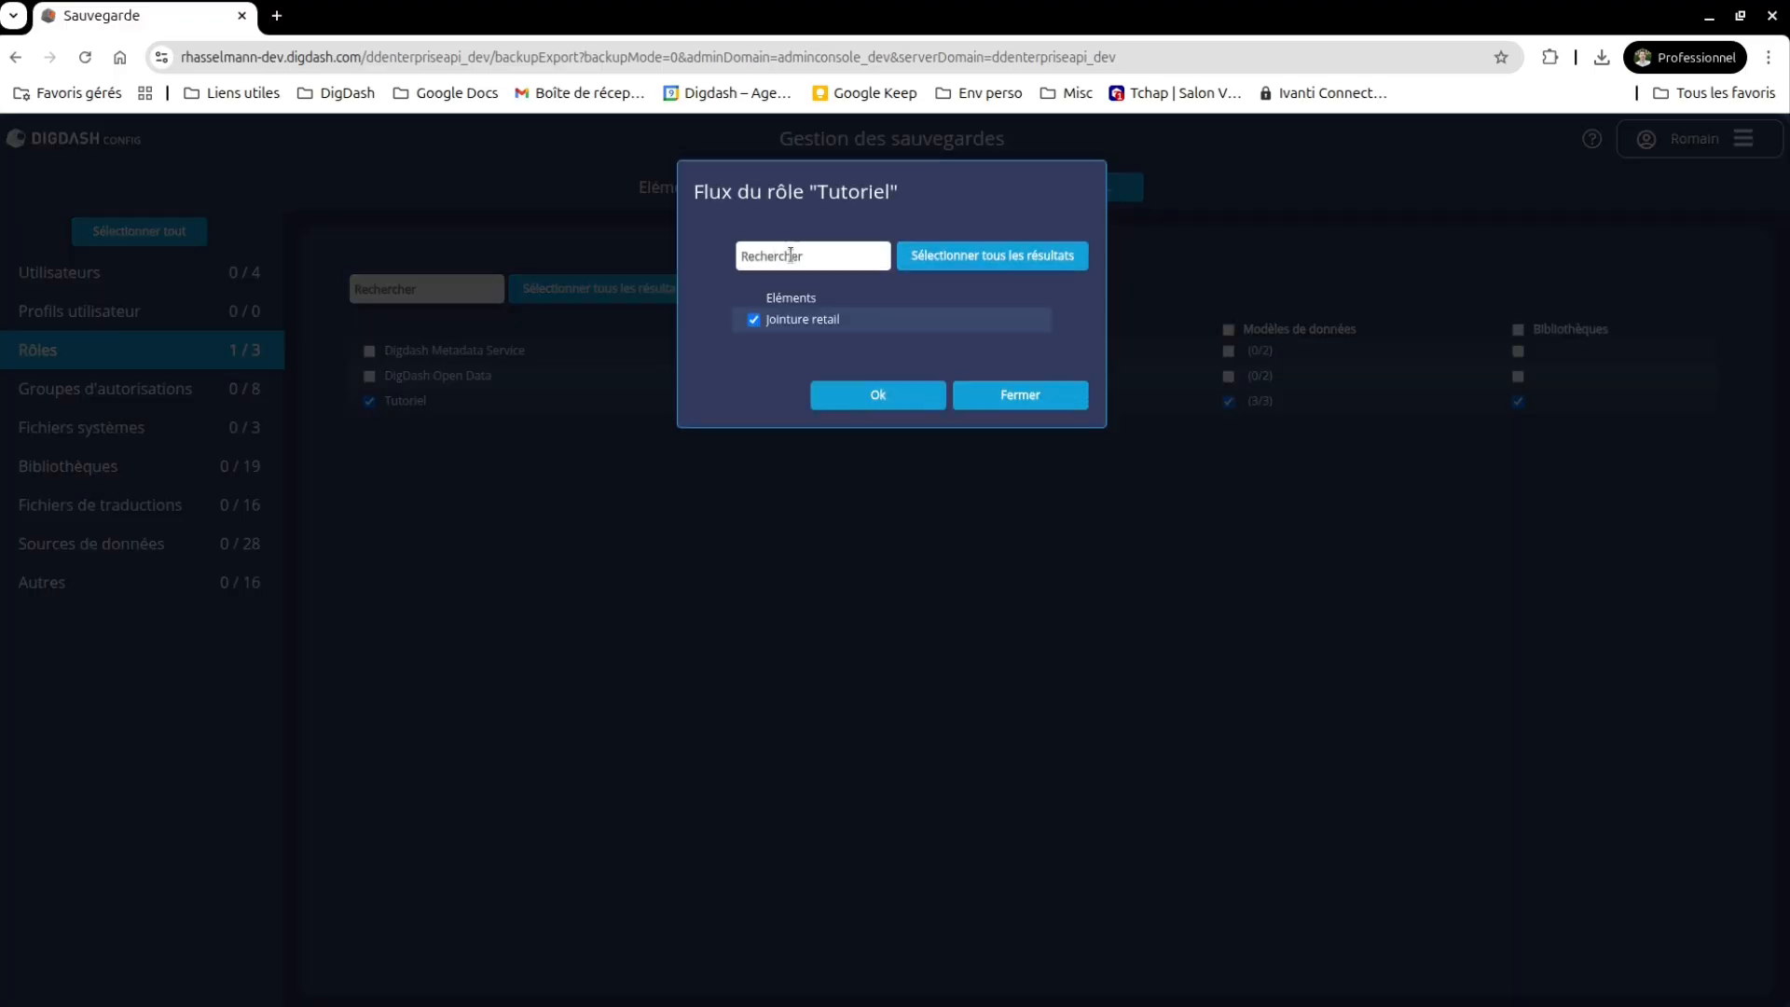
pyautogui.click(1034, 397)
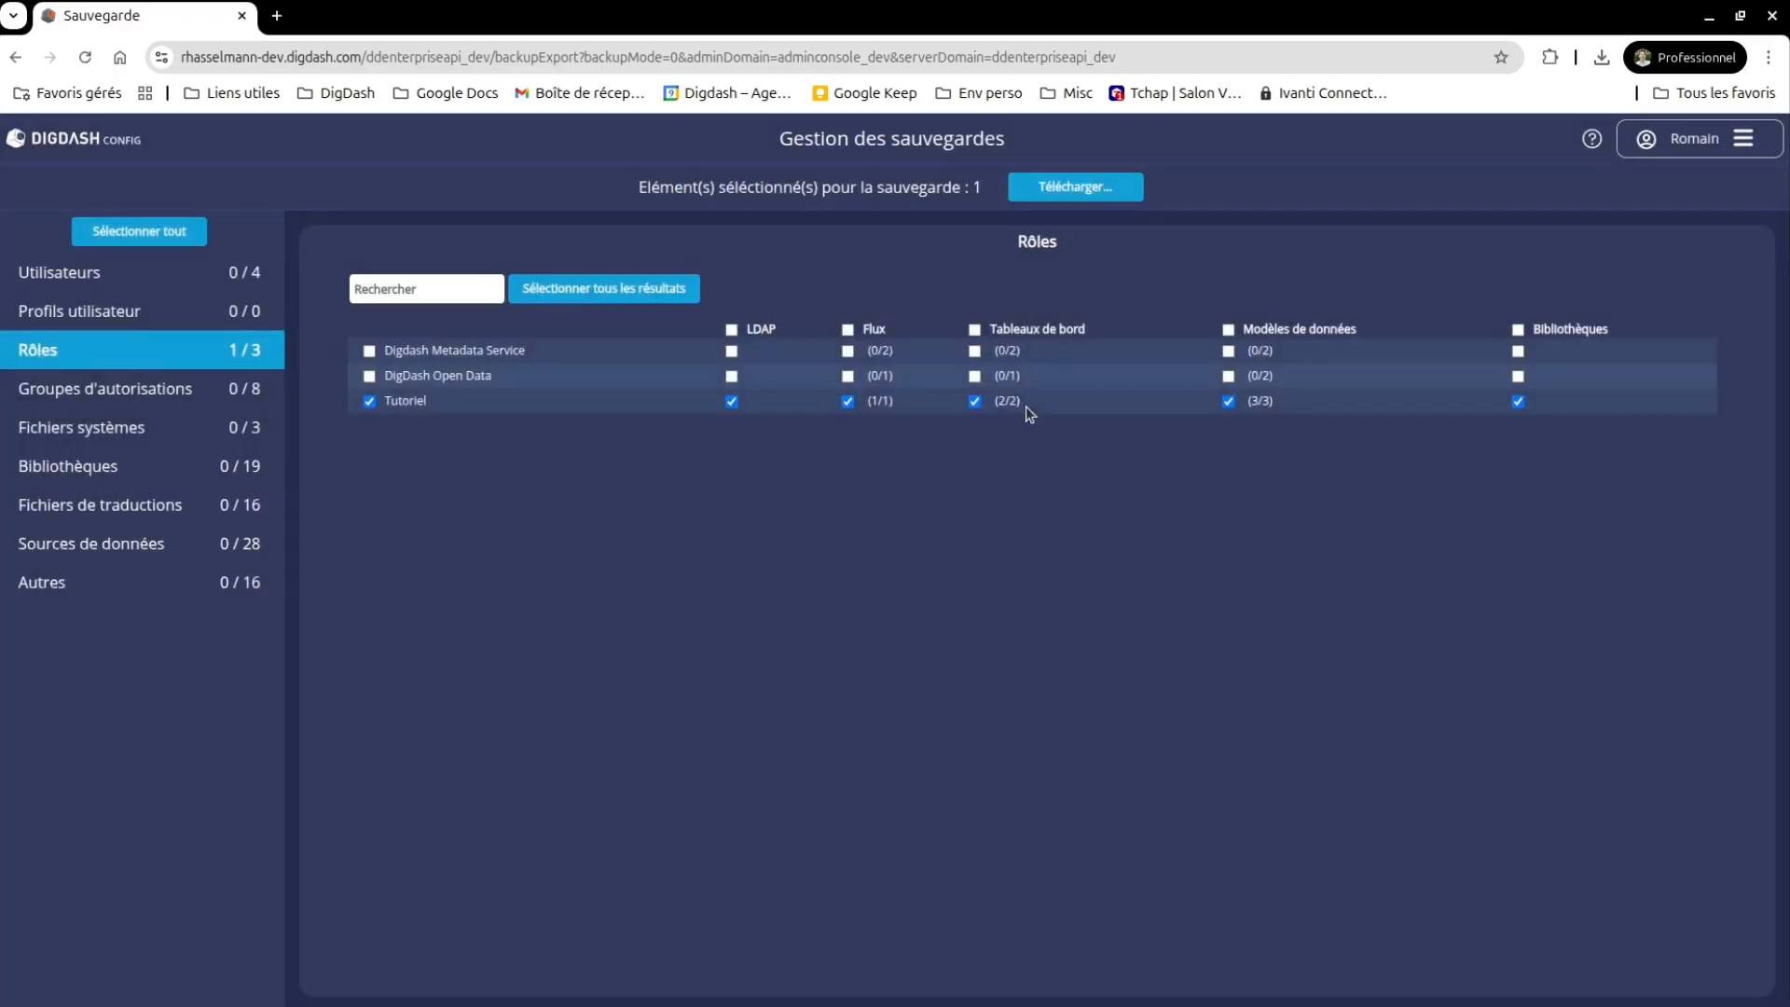
pyautogui.click(993, 402)
pyautogui.click(751, 321)
pyautogui.click(901, 424)
pyautogui.click(1063, 190)
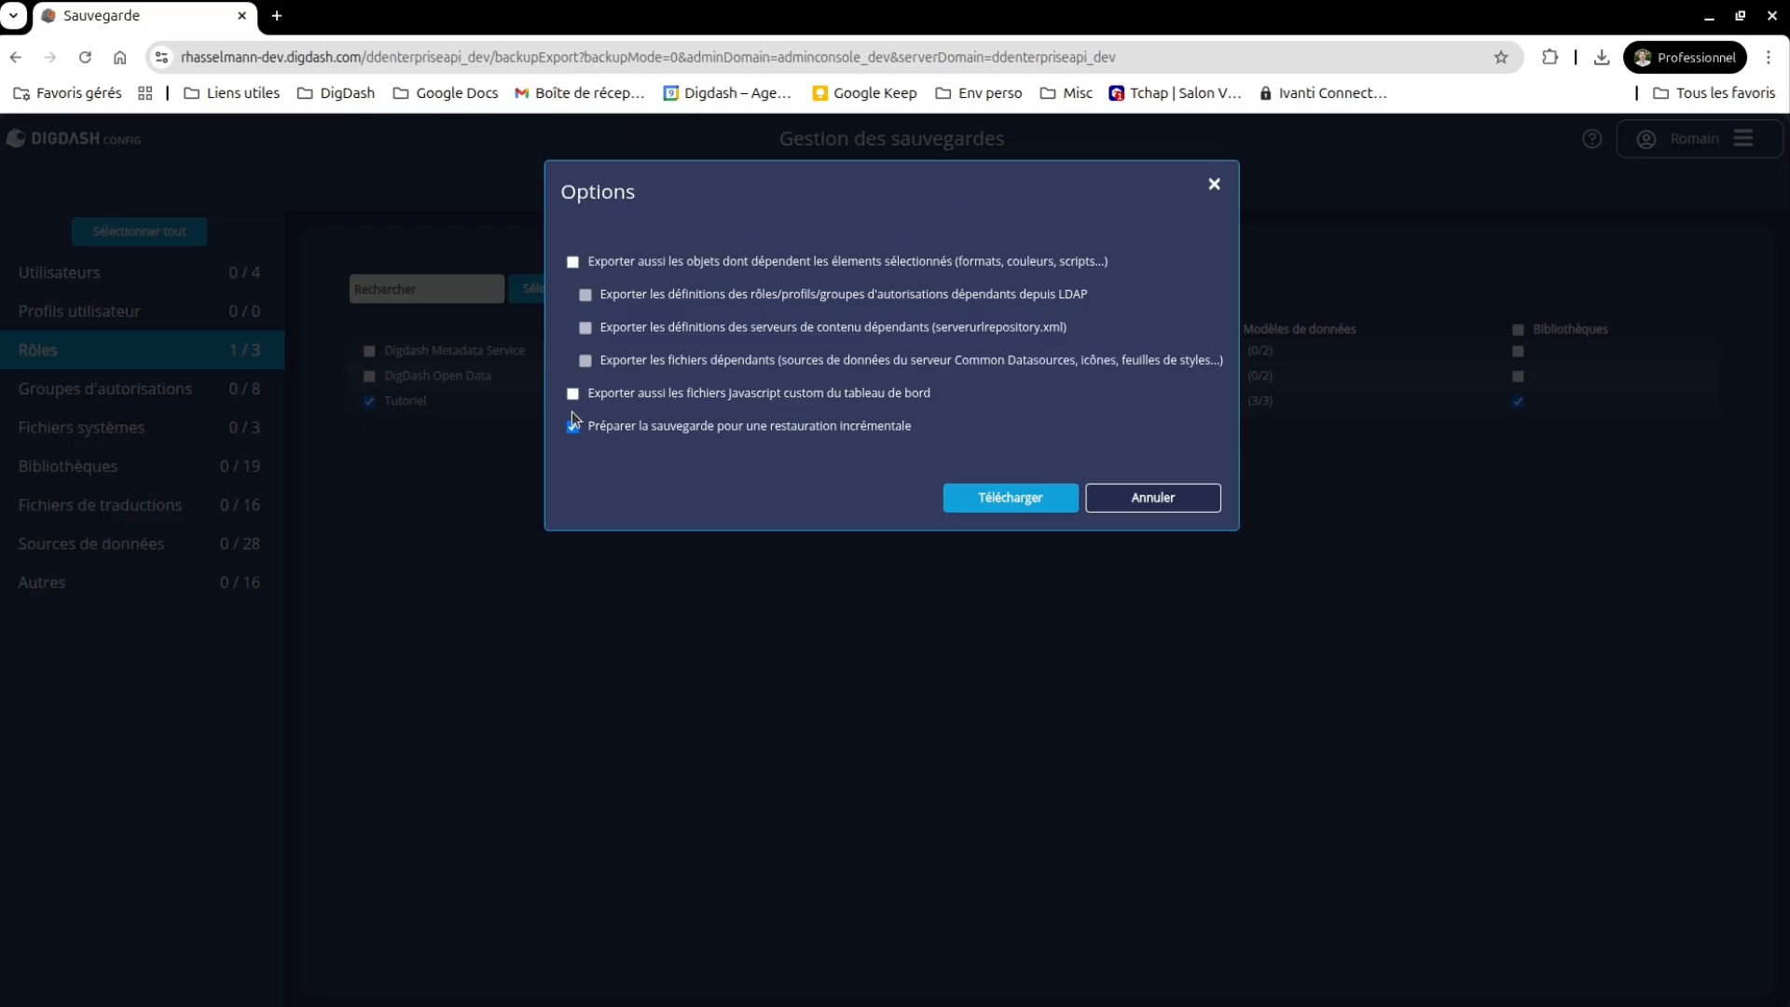
pyautogui.click(572, 263)
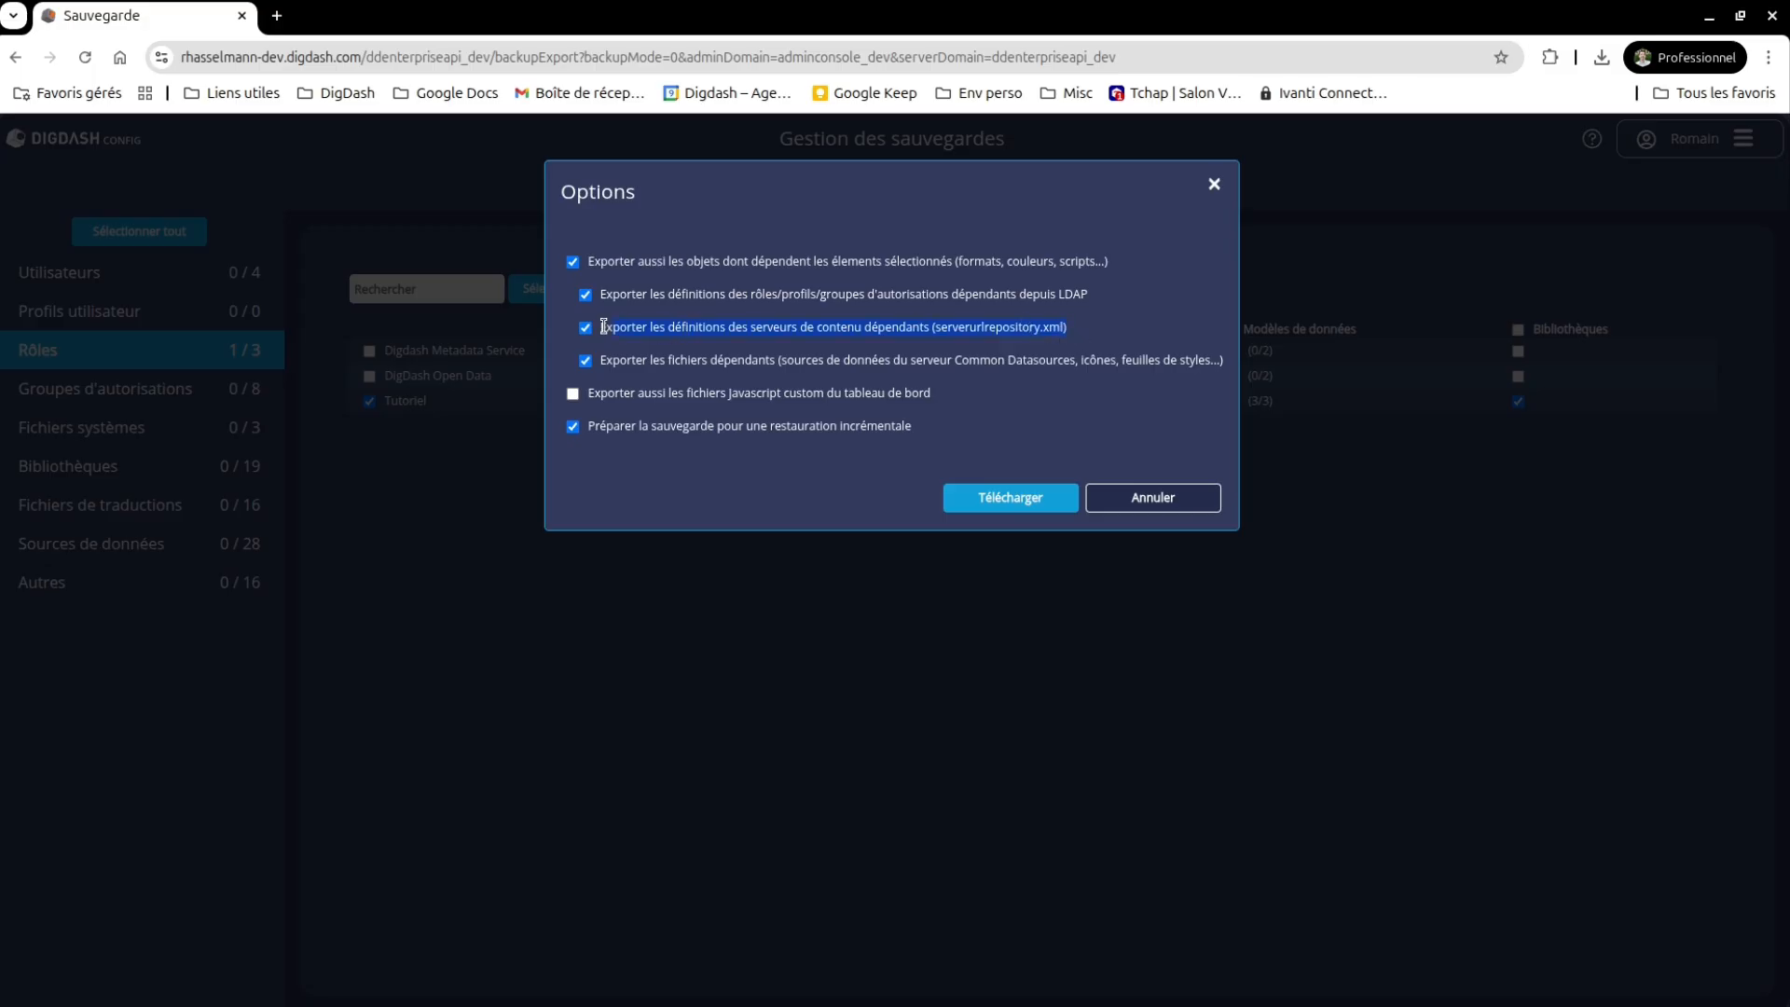
pyautogui.click(638, 363)
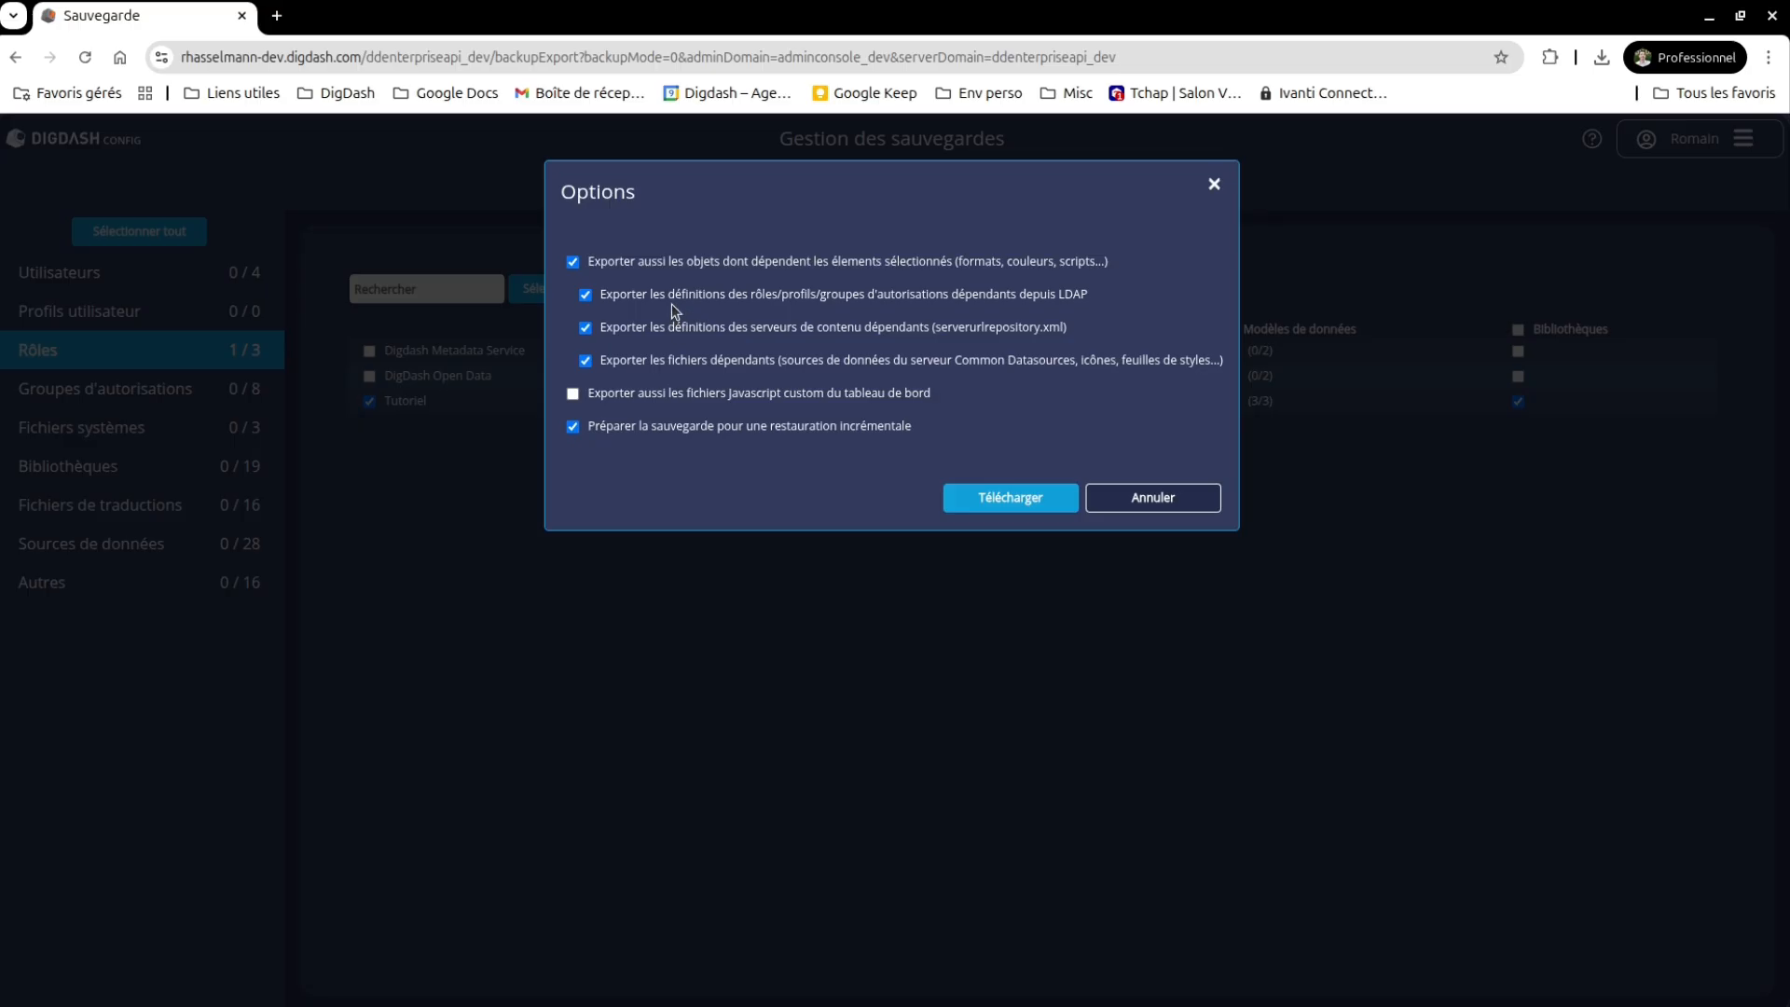
pyautogui.click(572, 262)
# Include the dashboard's custom JavaScript files in the export and download the backup.
pyautogui.click(574, 395)
pyautogui.click(1016, 498)
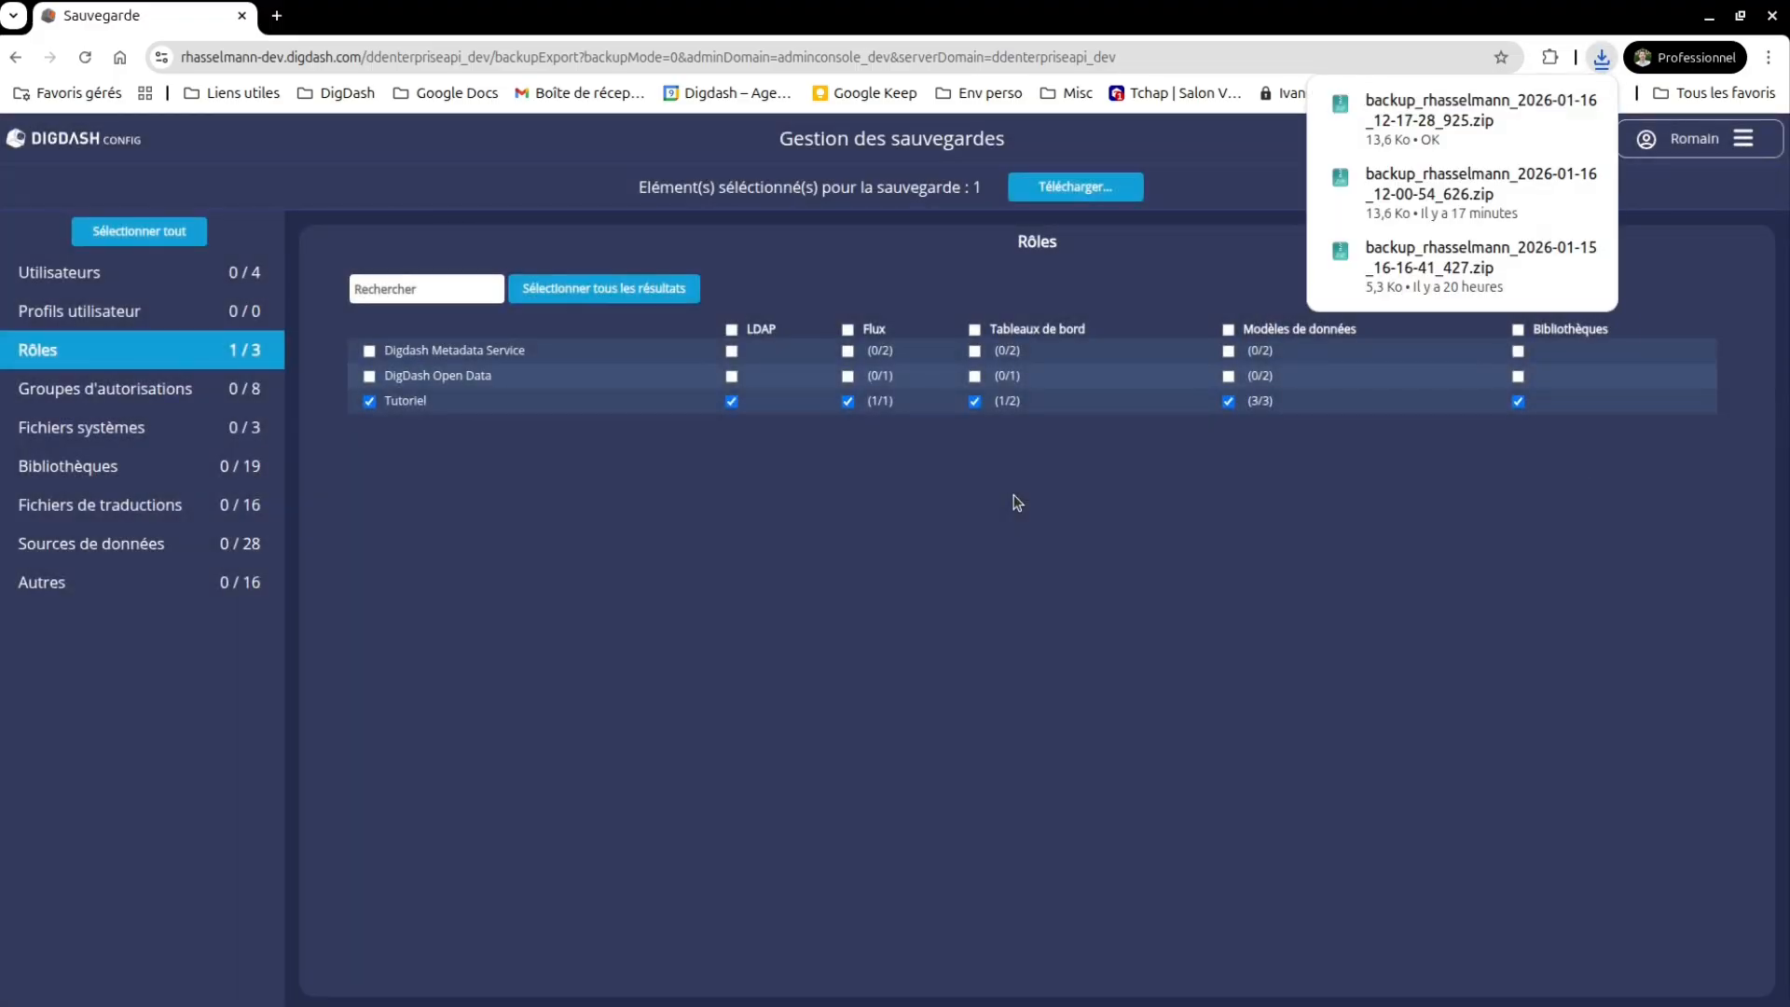
pyautogui.moveTo(1433, 144)
# Go back to the DigDash home page and open the Restauration page from the backup management section of the configuration.
pyautogui.click(1673, 141)
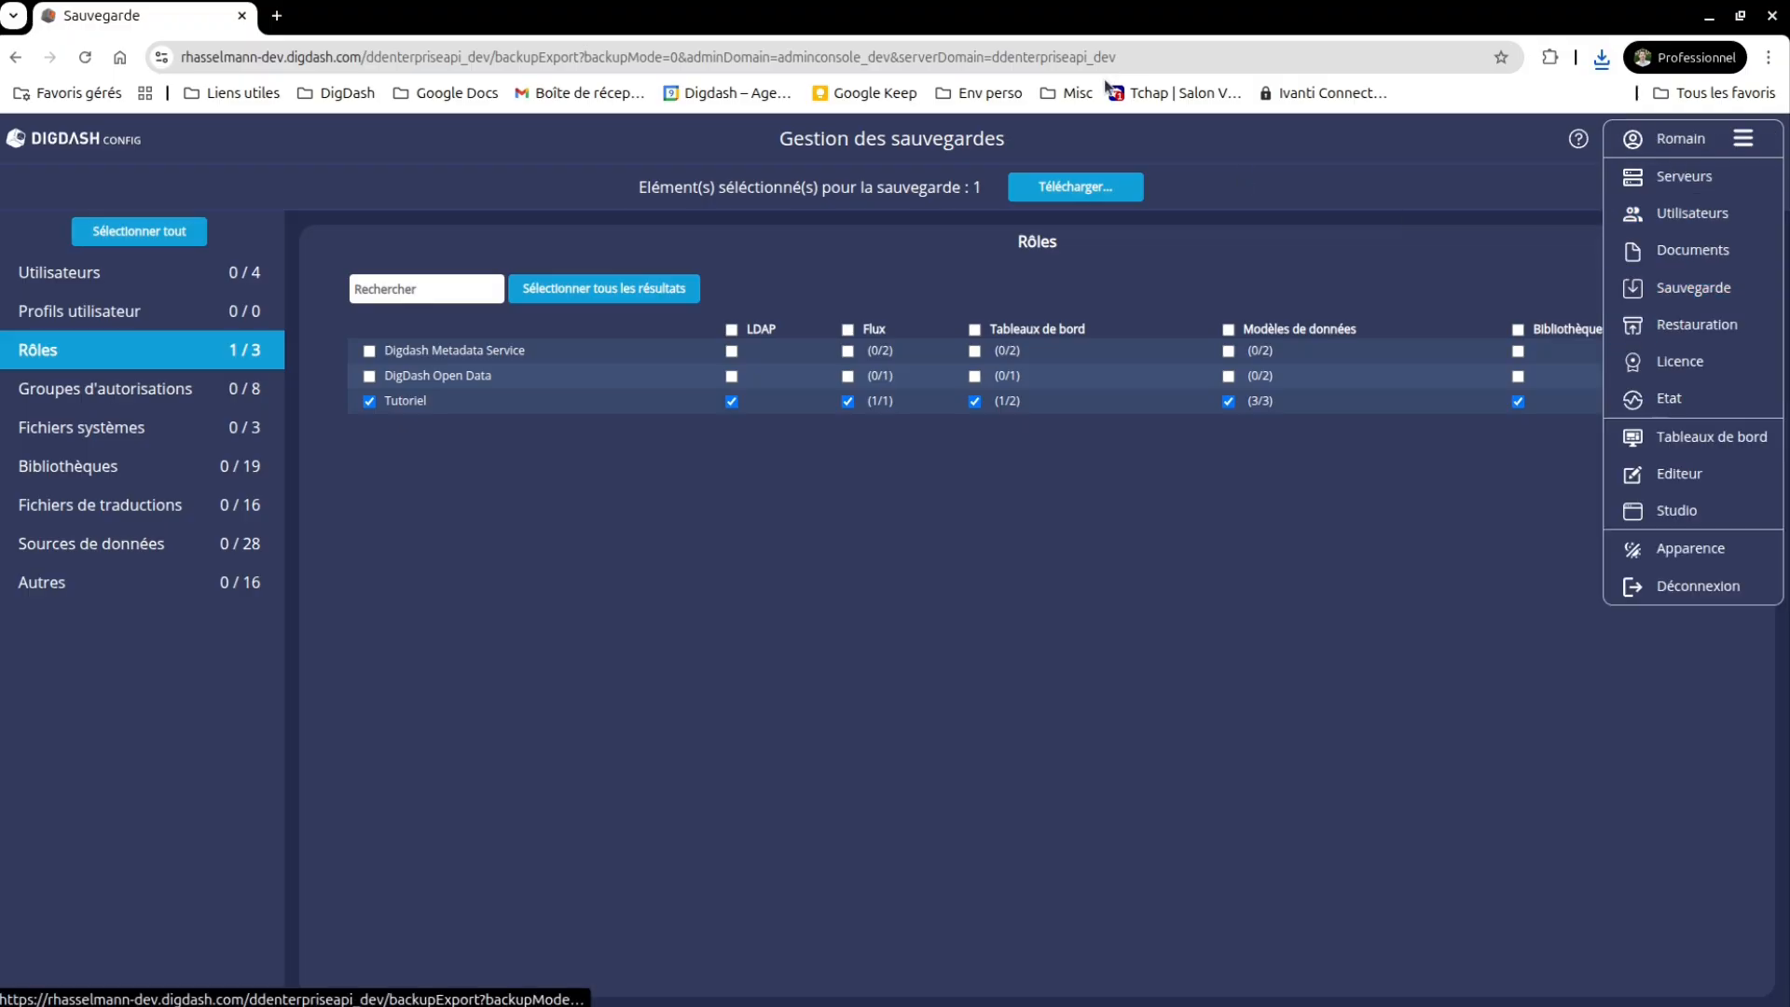
pyautogui.click(980, 97)
pyautogui.click(999, 194)
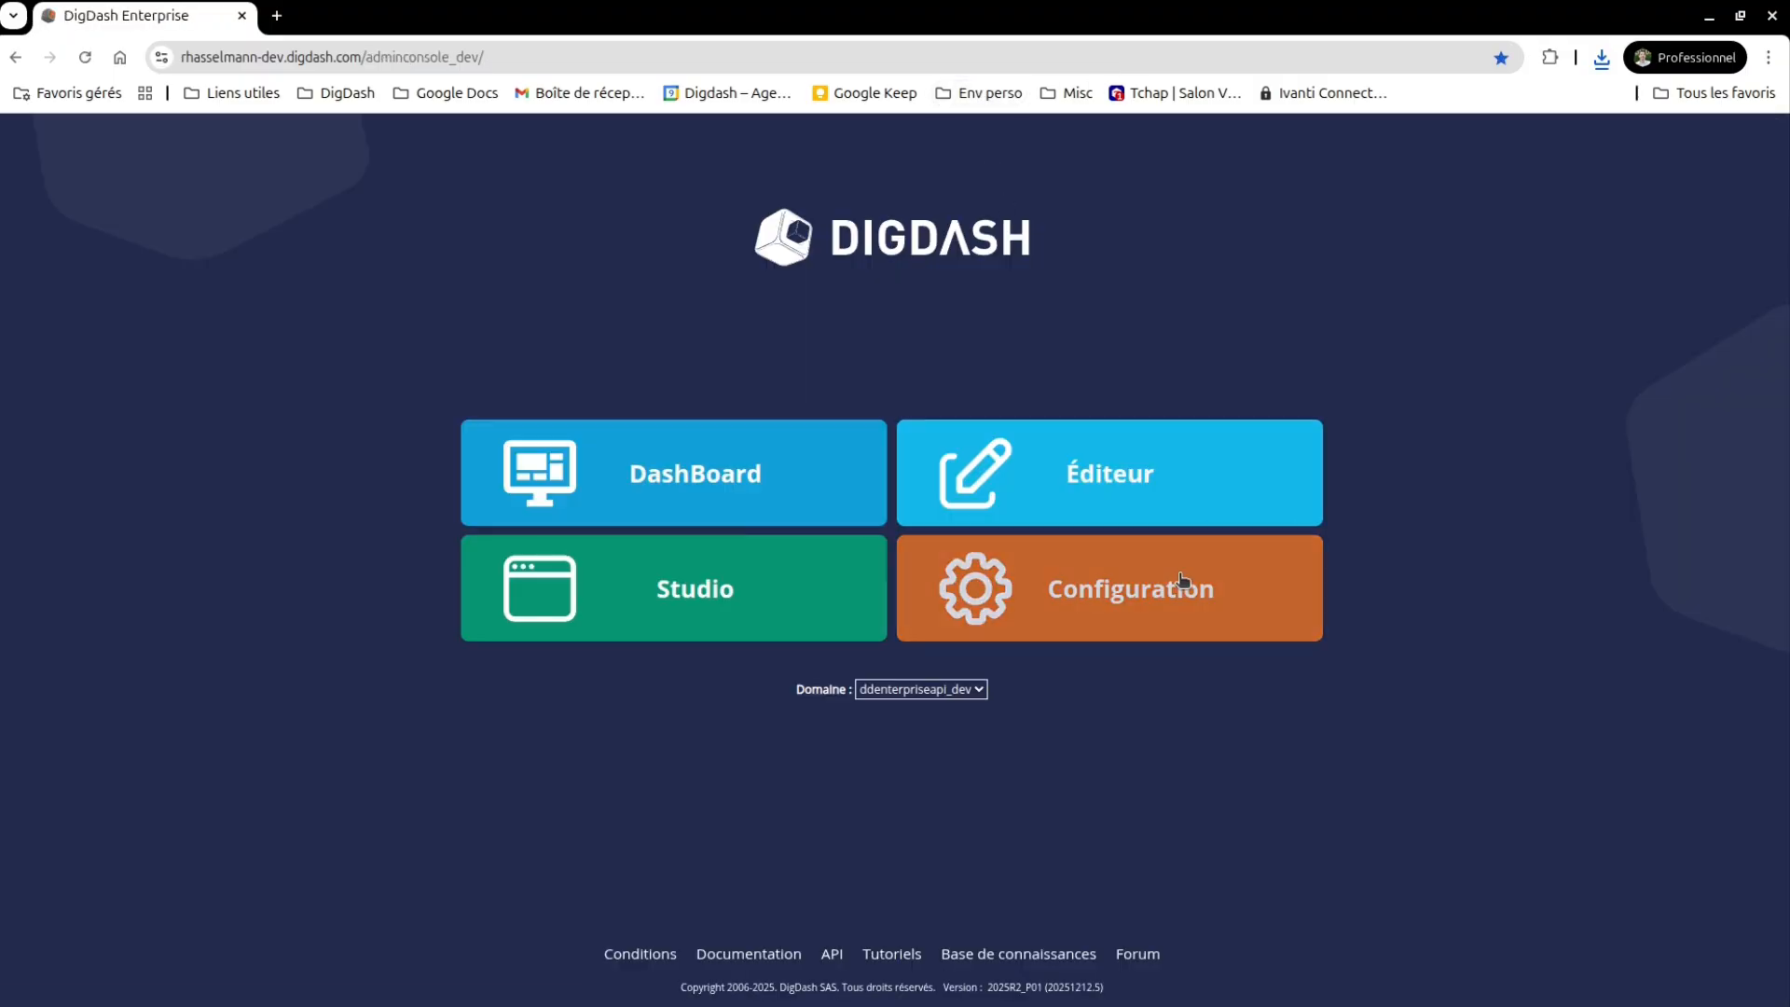
pyautogui.click(1176, 606)
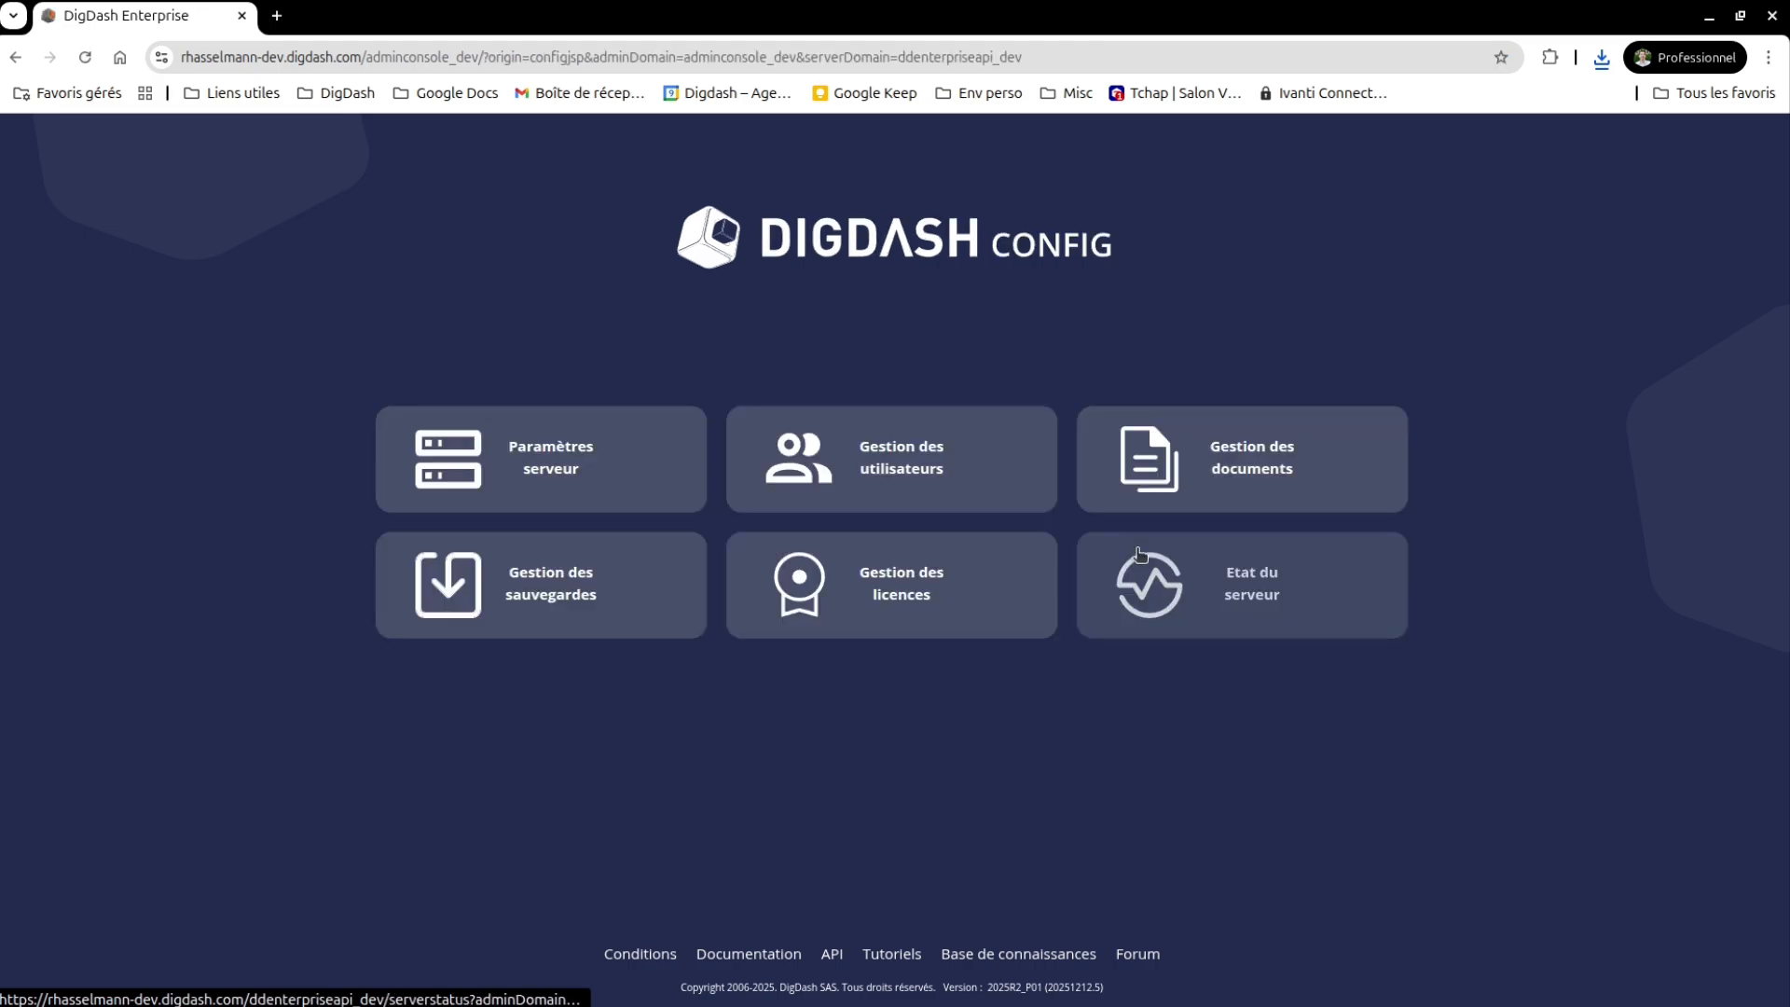
pyautogui.click(548, 590)
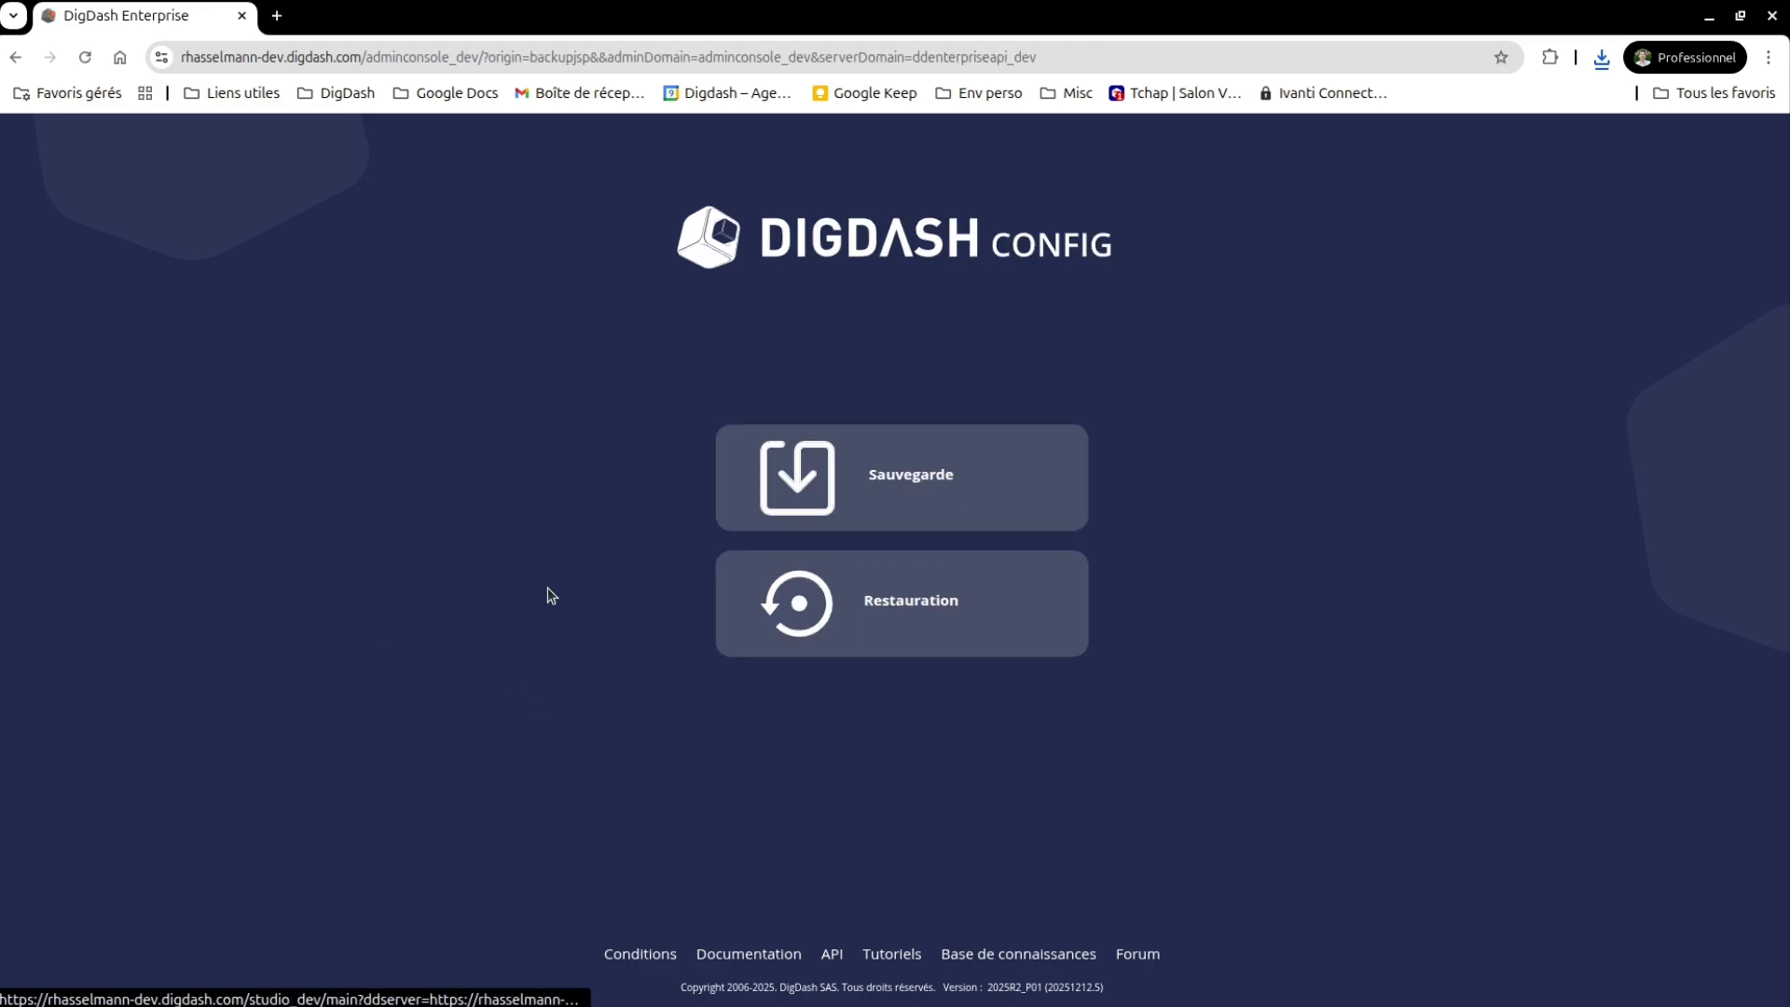
pyautogui.click(919, 608)
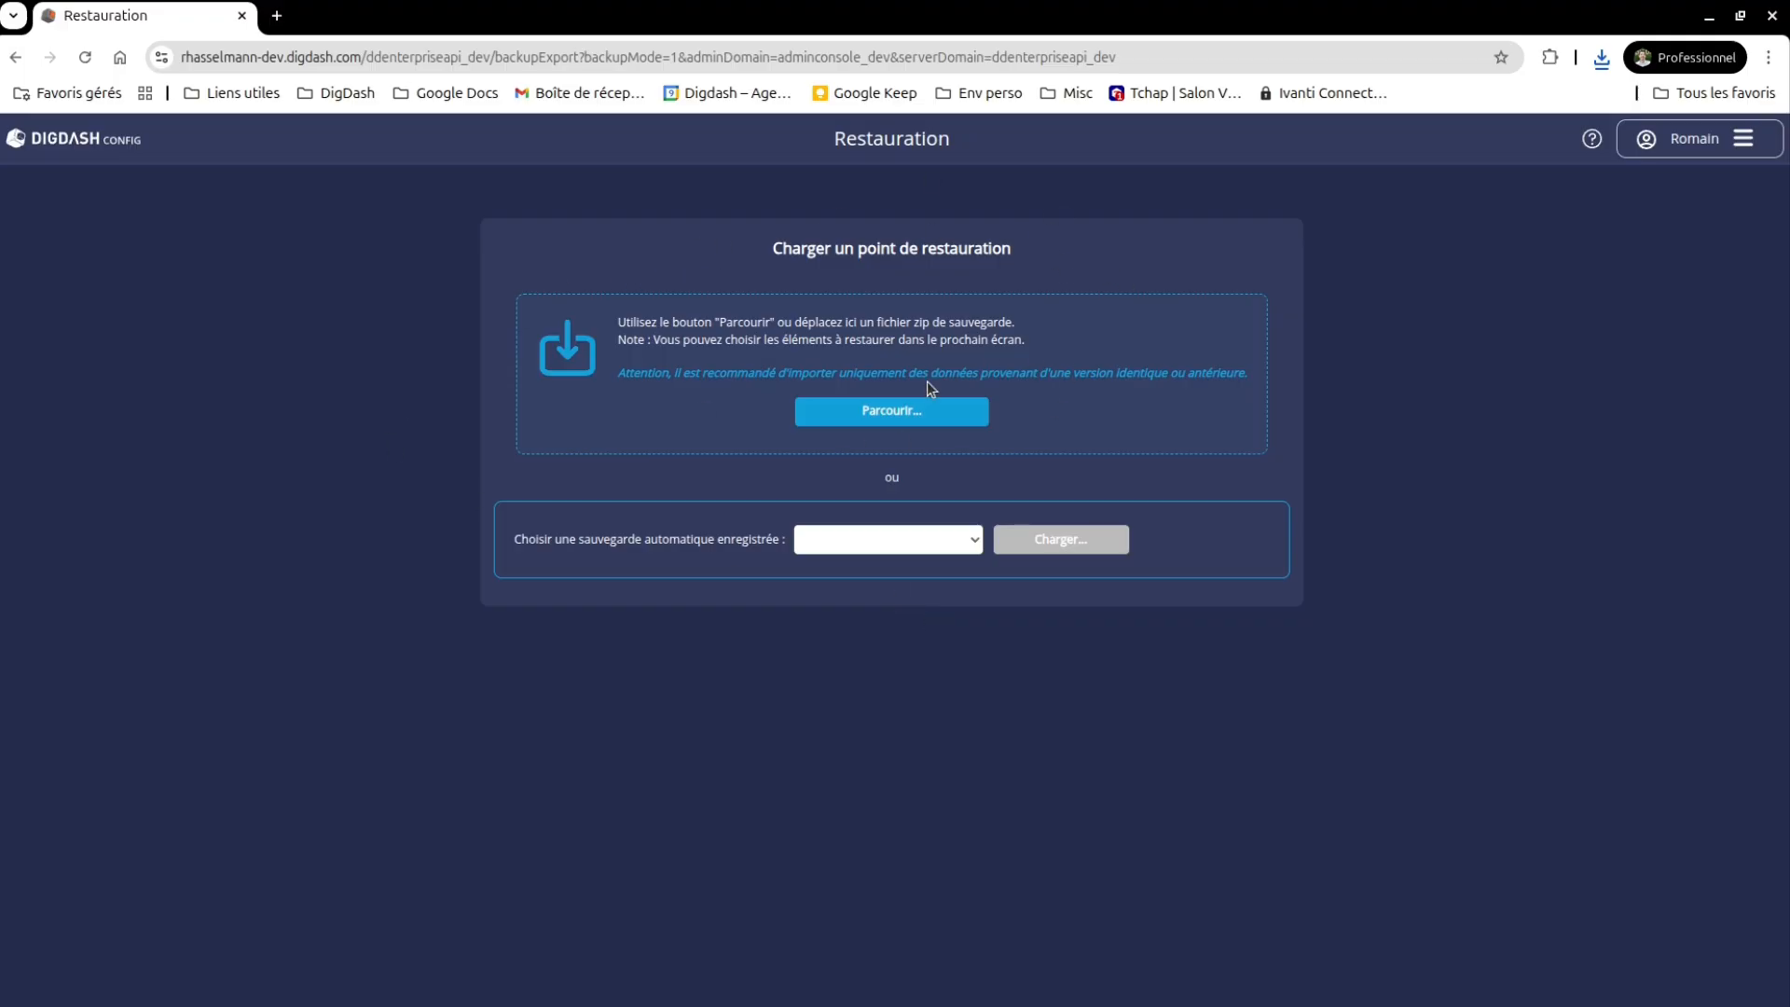
# Load the newly downloaded backup zip, dated 2026-01-16_12-17-28_925, as the restore point and view its roles.
pyautogui.click(928, 408)
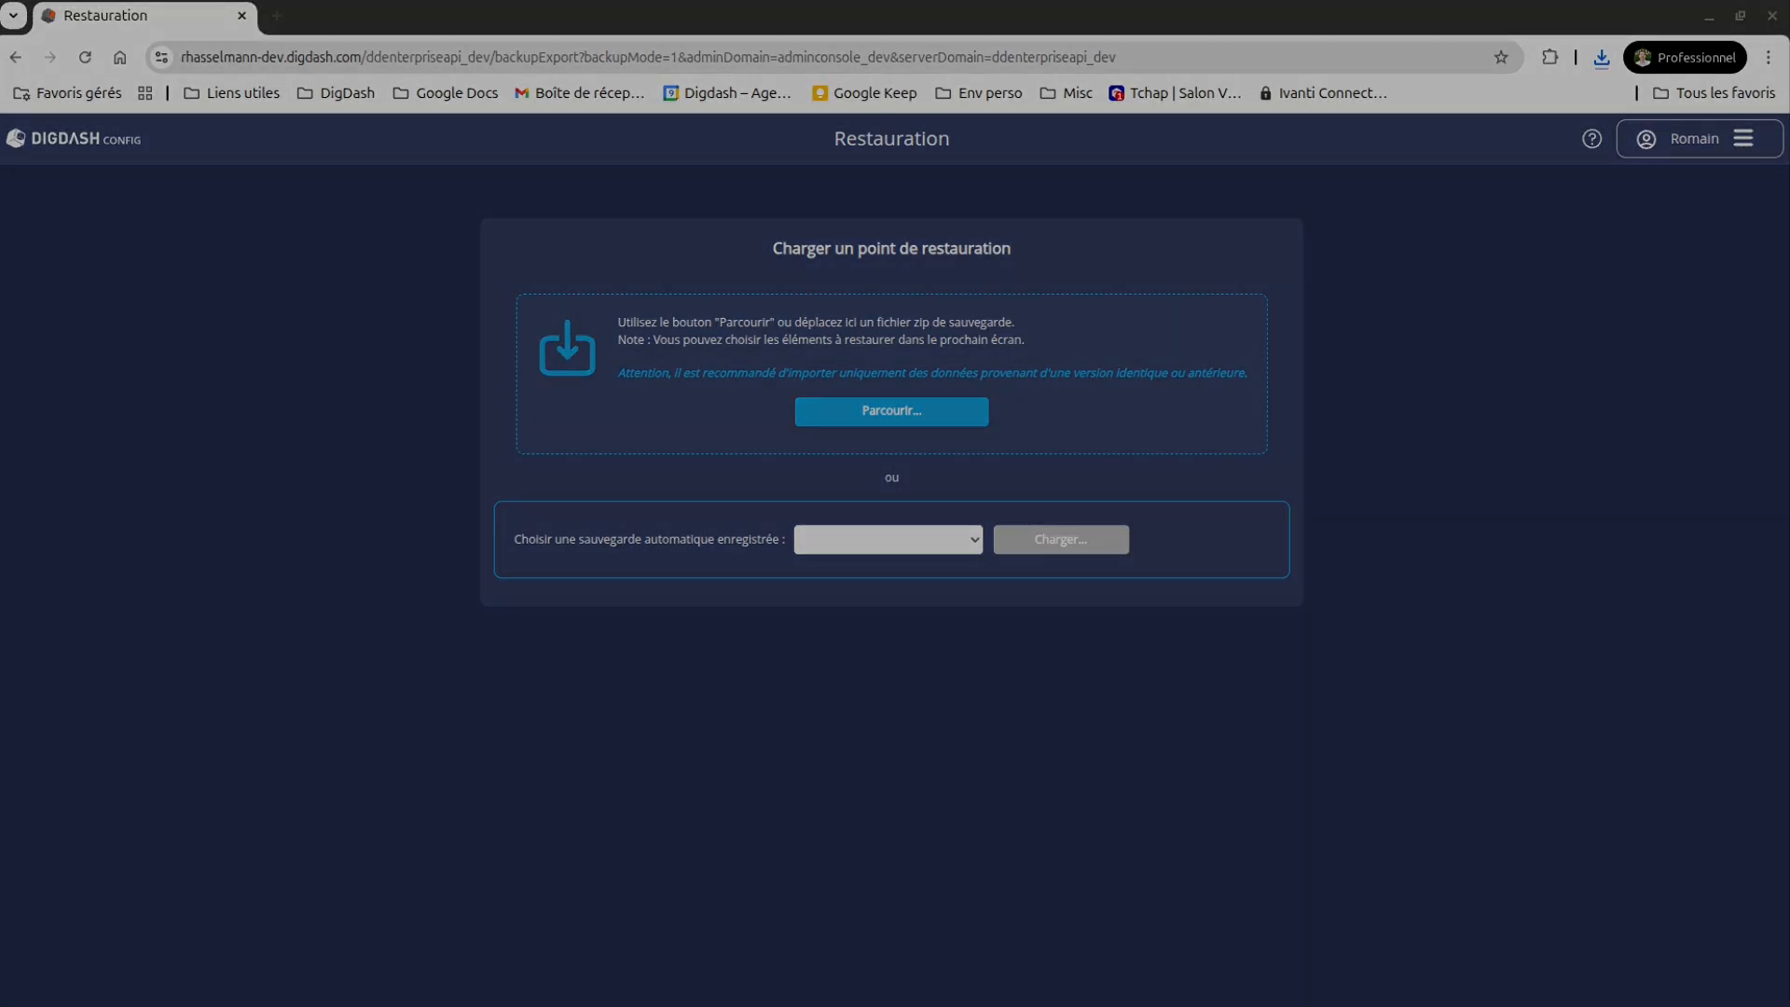
pyautogui.click(1348, 158)
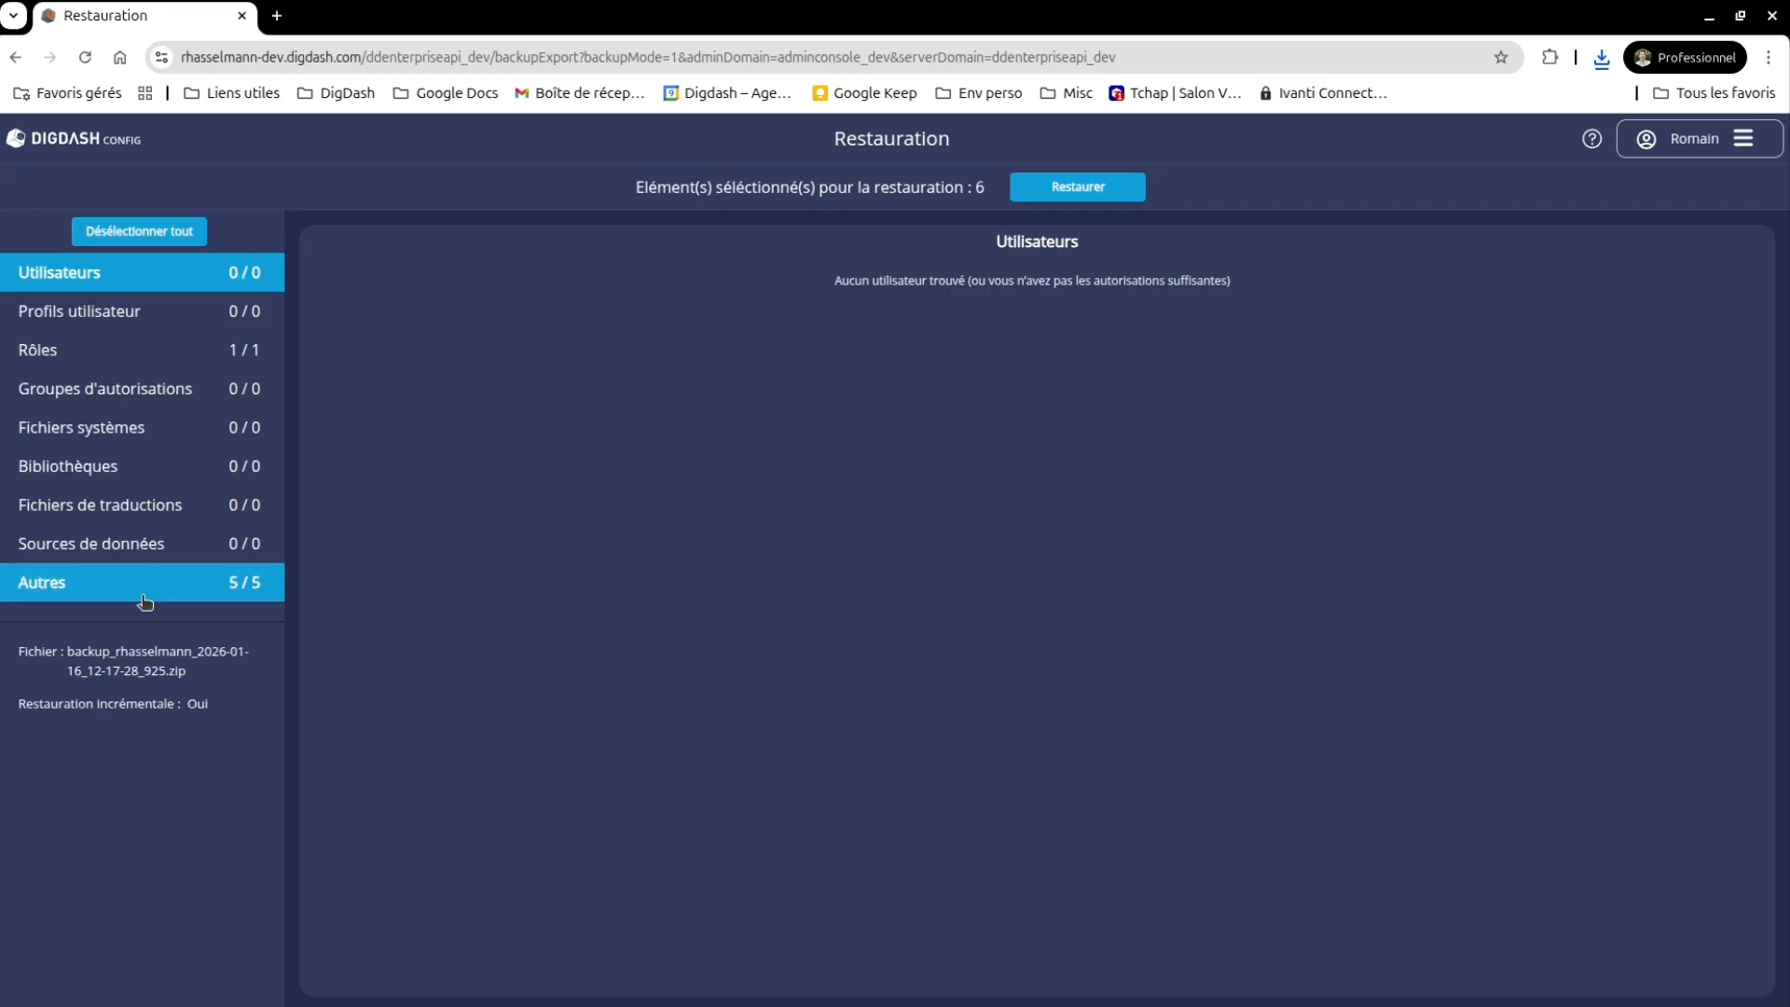
pyautogui.click(124, 354)
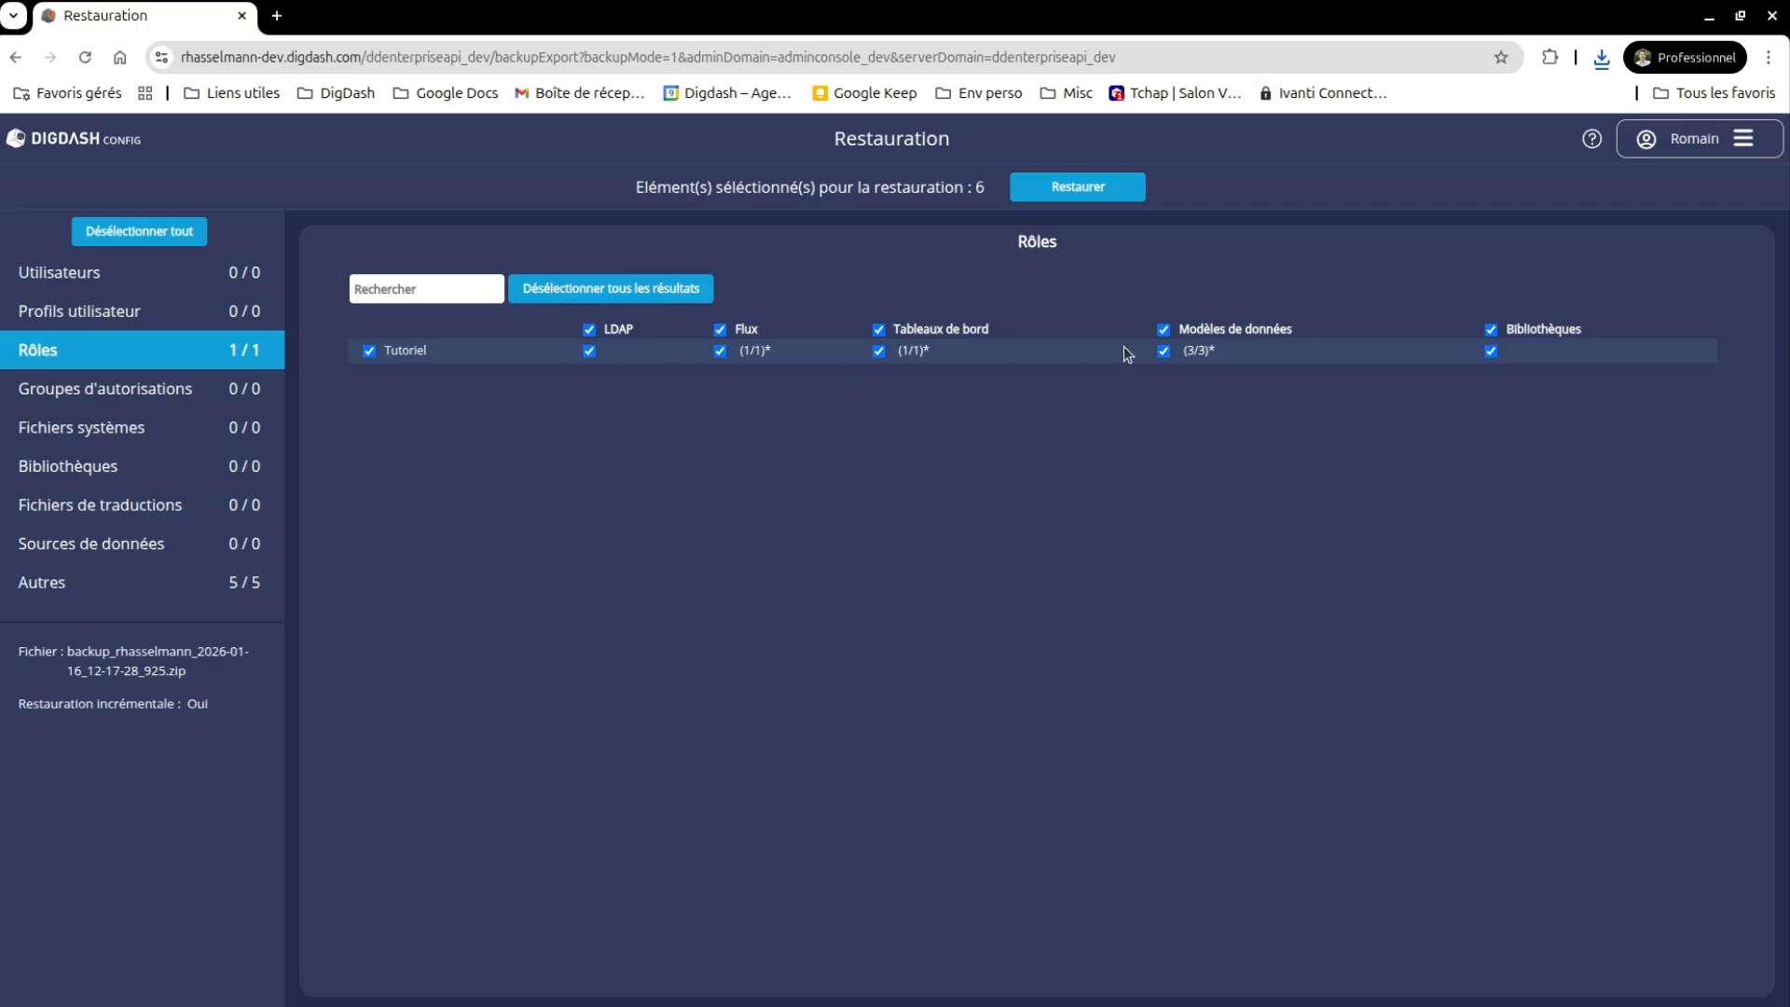
# Under Autres, exclude ConstructionMenus.js, DDAudit.js, js-const.js and Popups.js from the restoration, keeping only js-default.js.
pyautogui.click(121, 584)
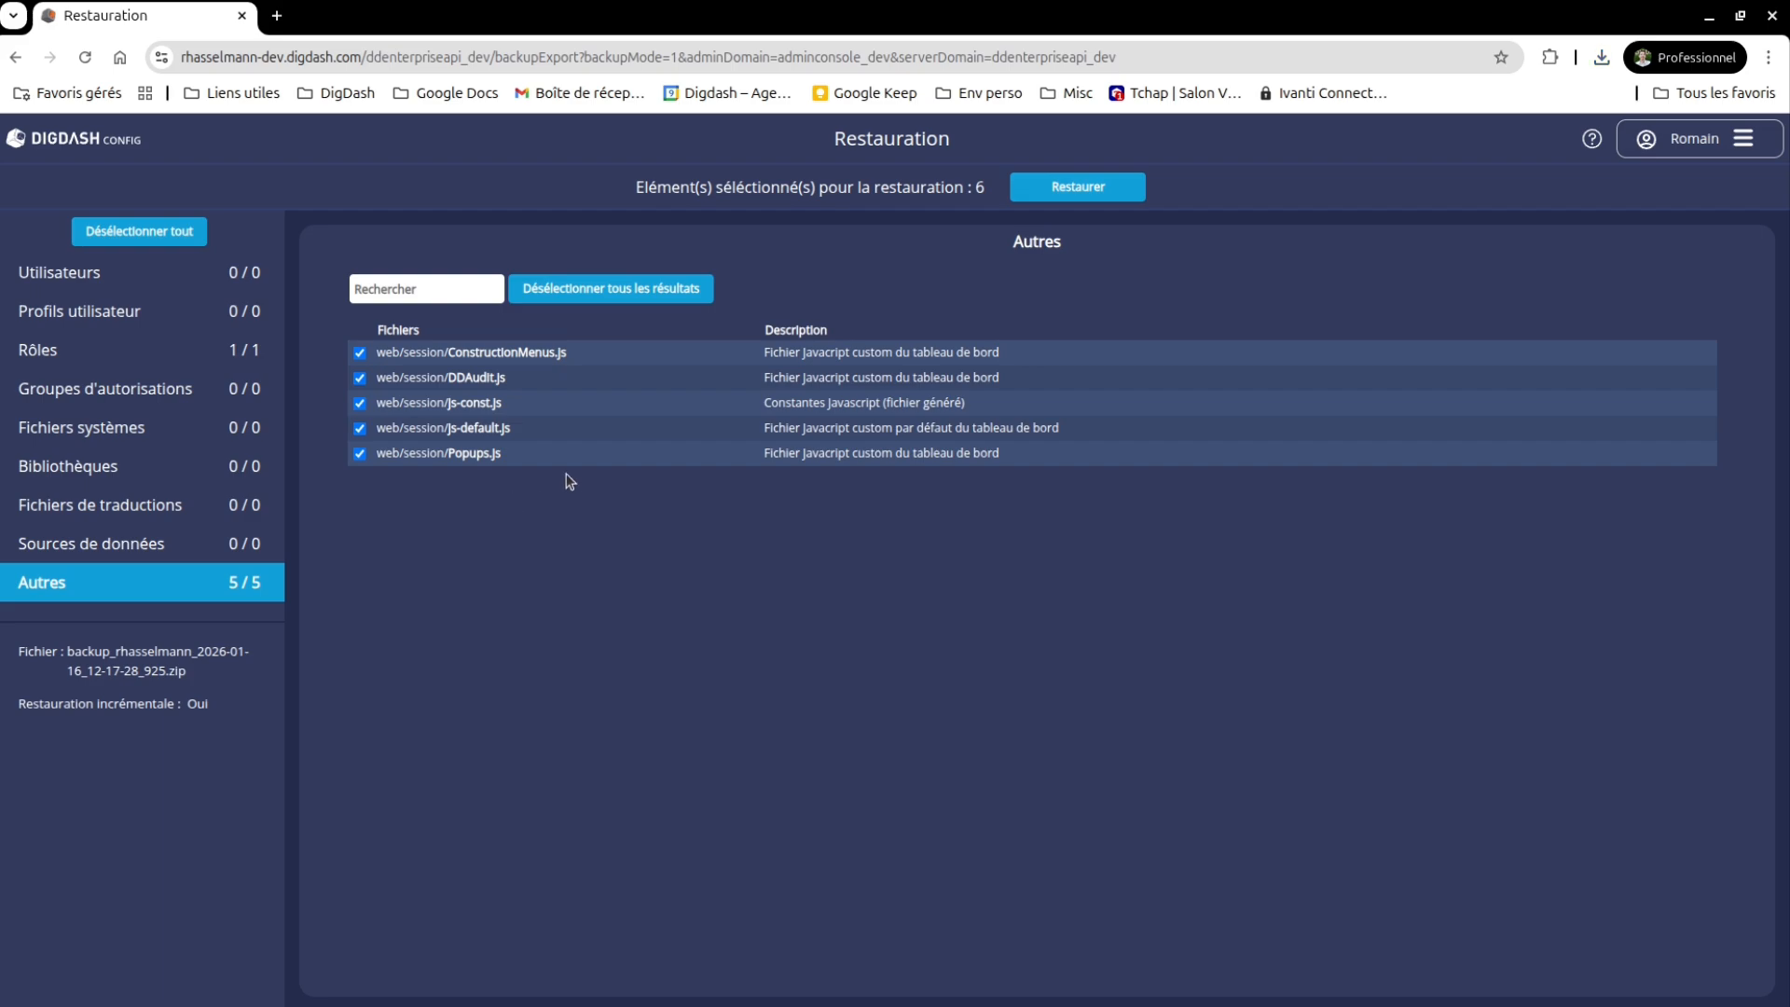
pyautogui.click(359, 454)
pyautogui.click(360, 403)
pyautogui.click(360, 377)
pyautogui.click(361, 354)
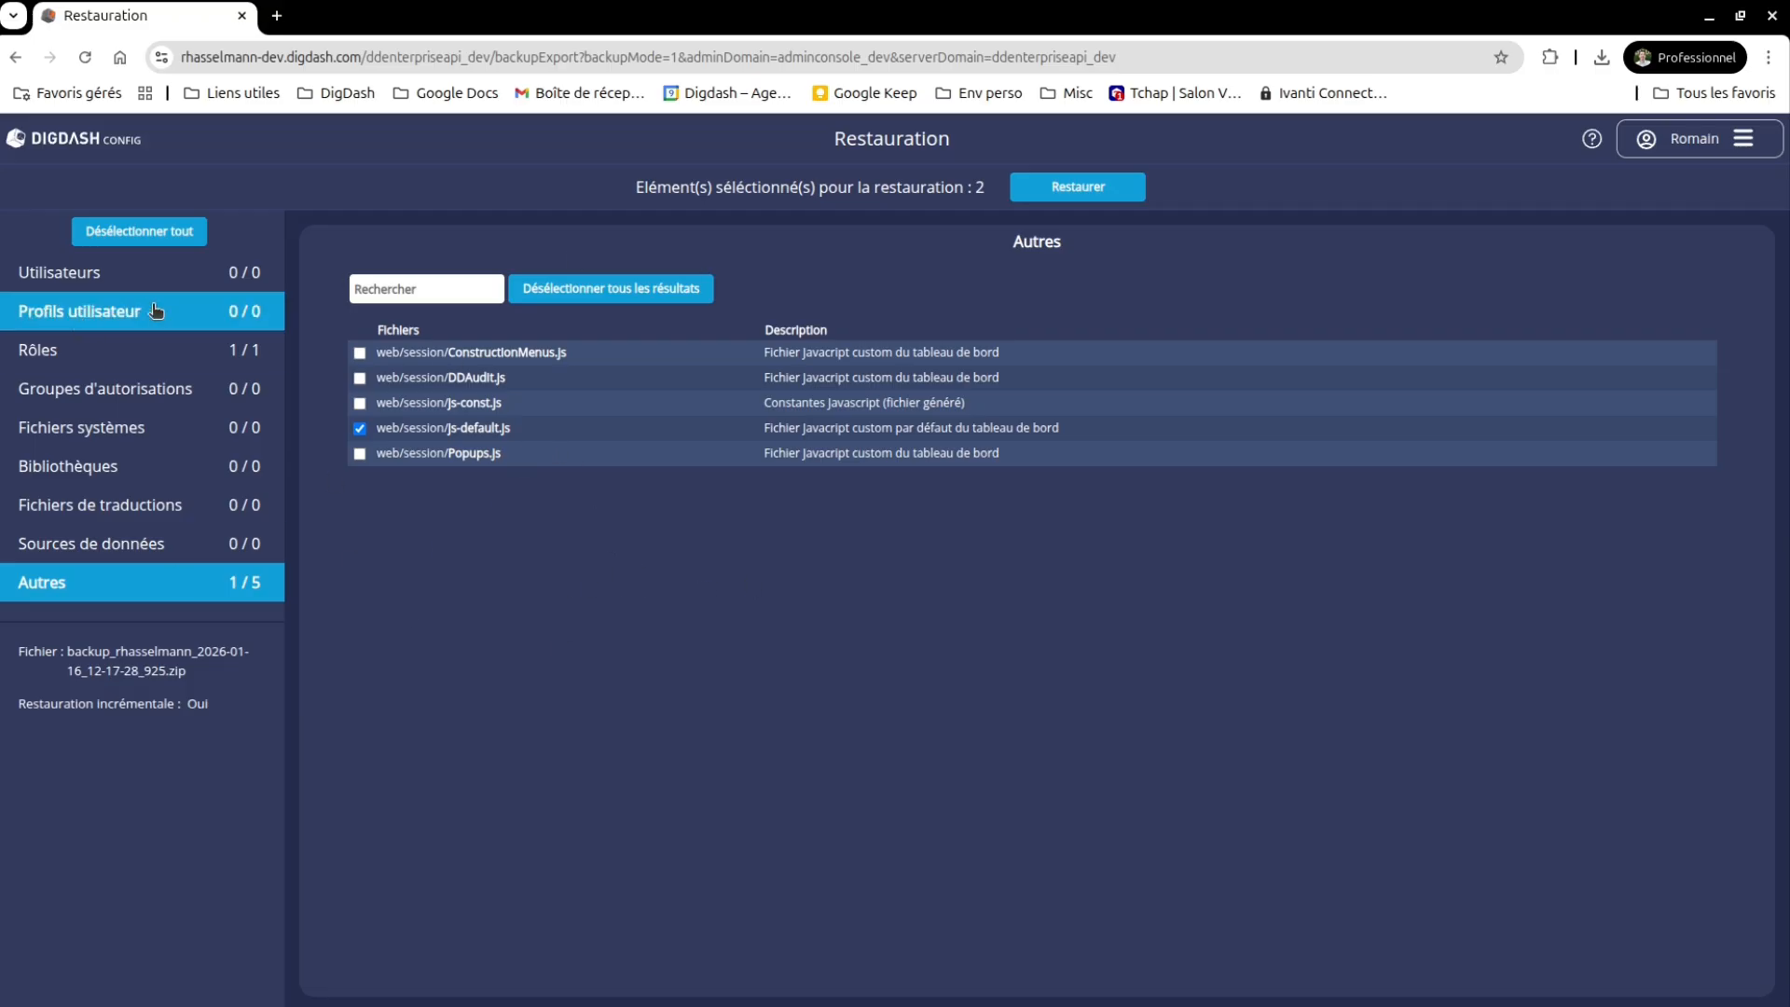
# Restore the selected elements and decline the automatic check and update of the data models.
pyautogui.click(1074, 191)
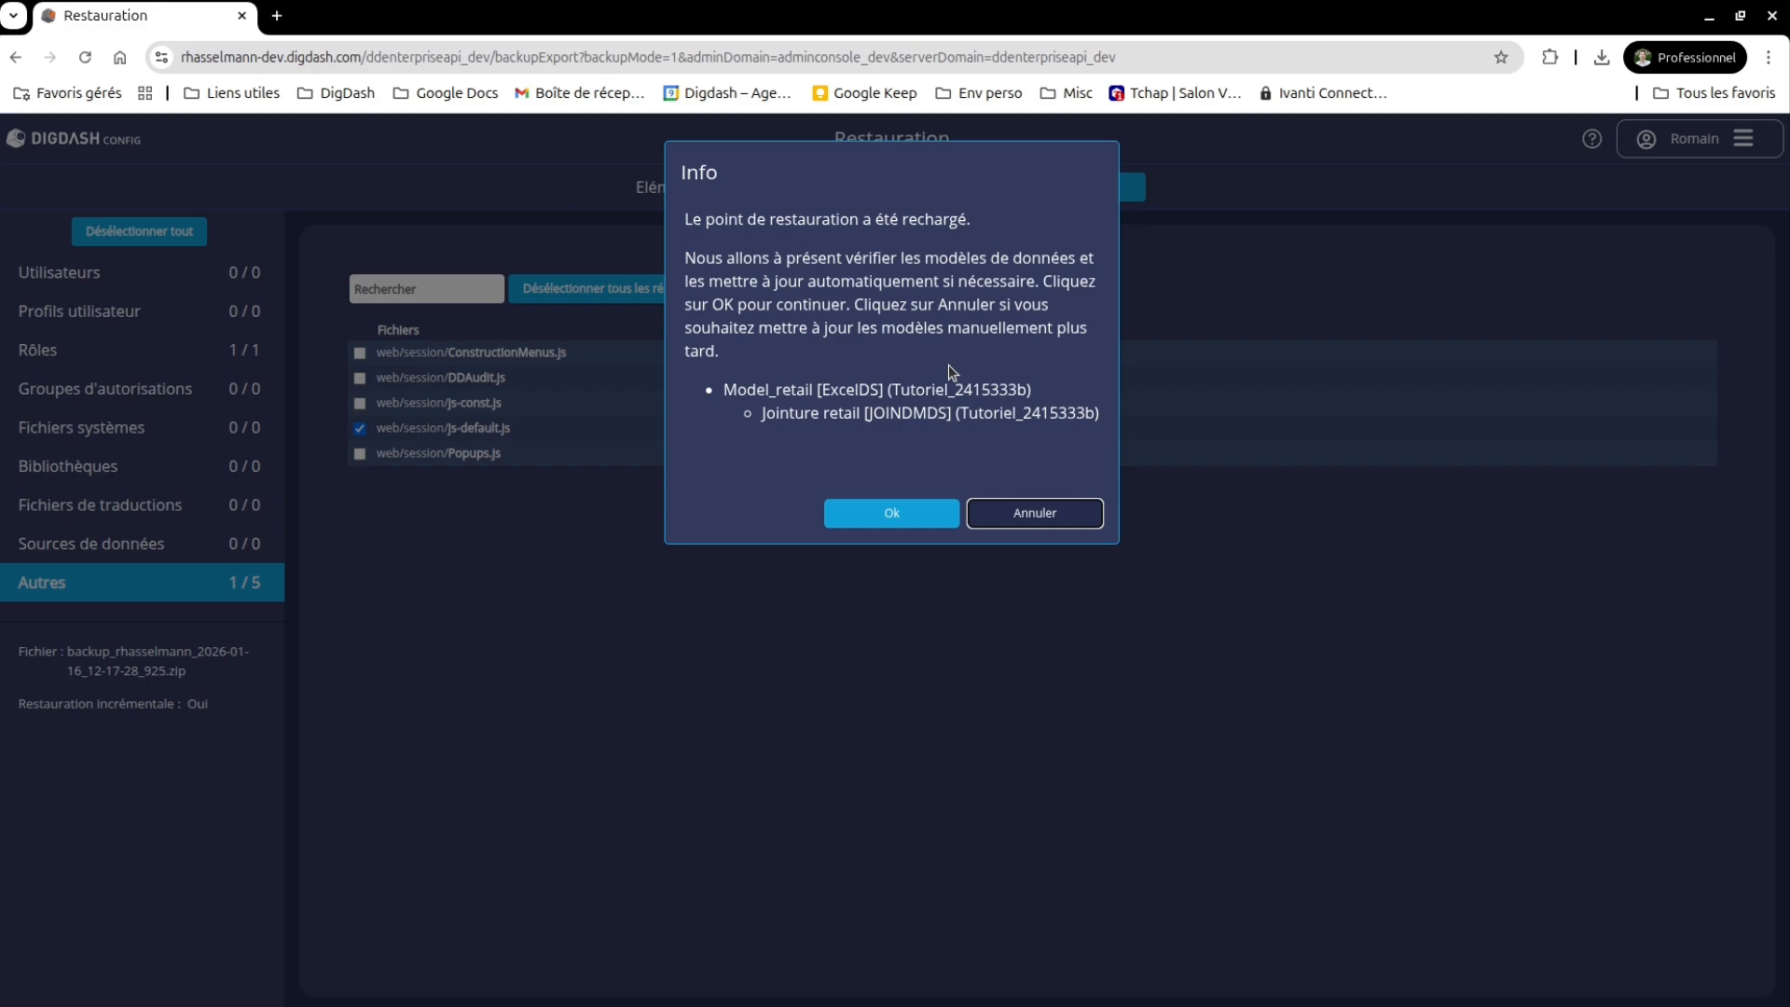
pyautogui.moveTo(751, 217); pyautogui.dragTo(963, 217)
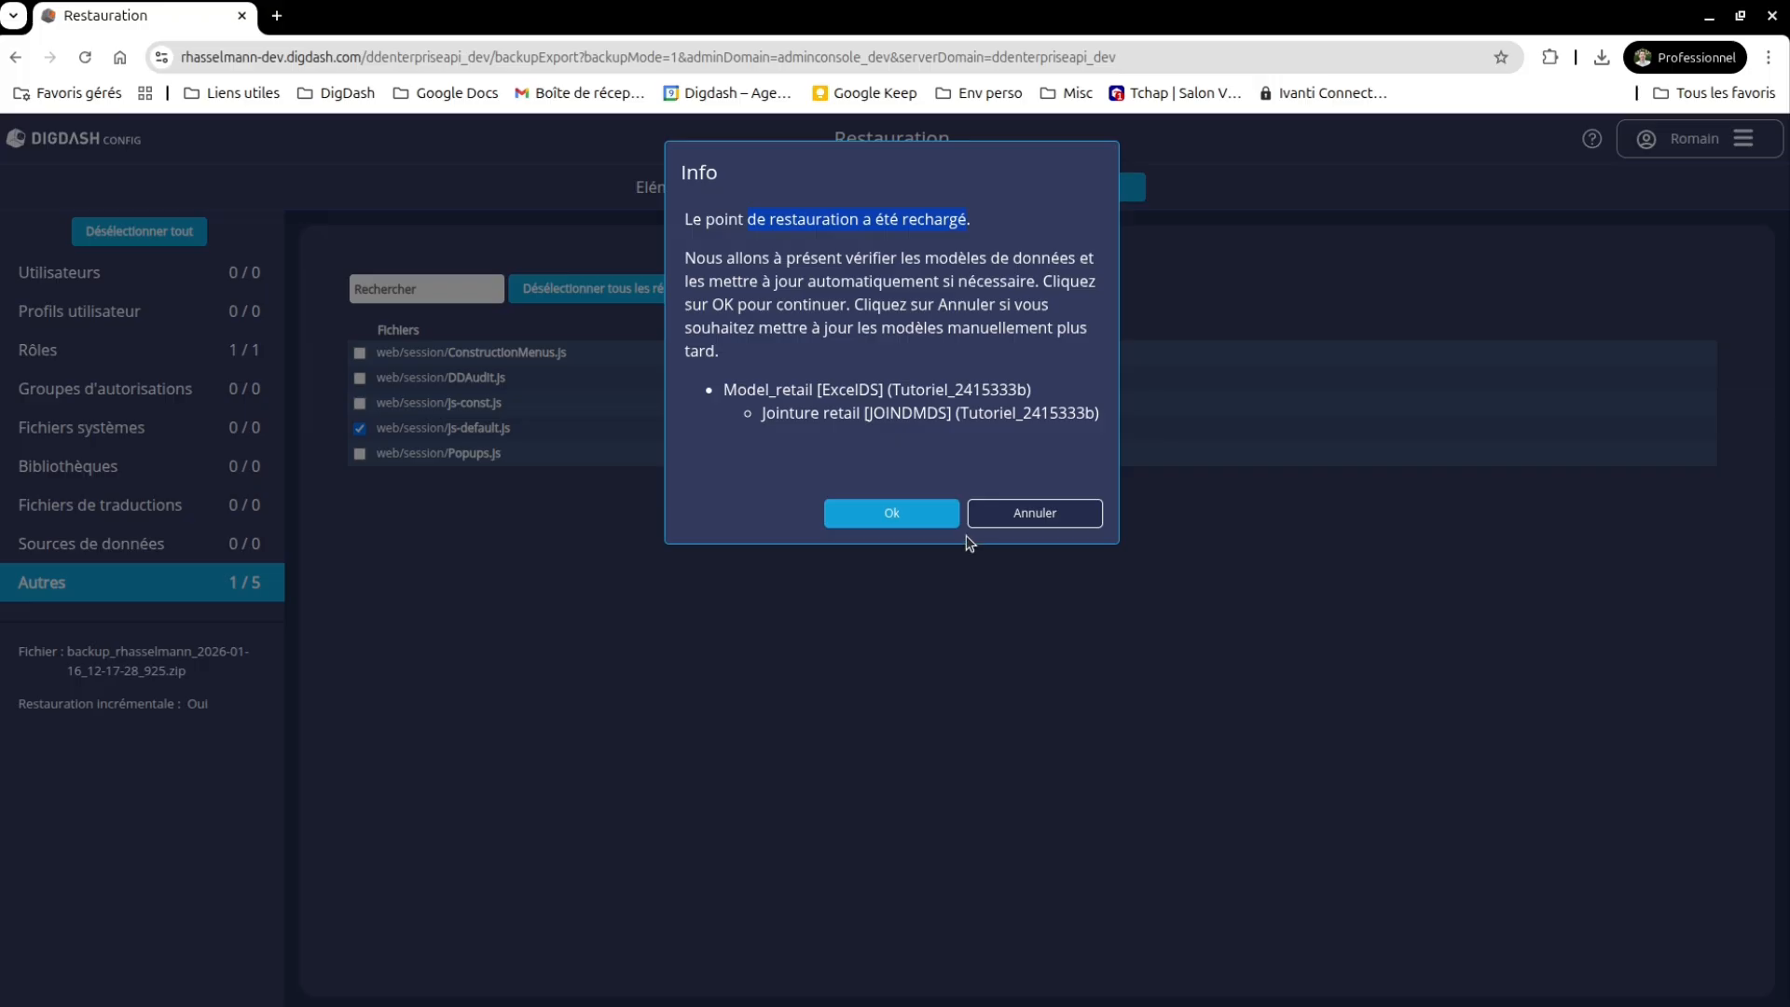
pyautogui.click(1011, 518)
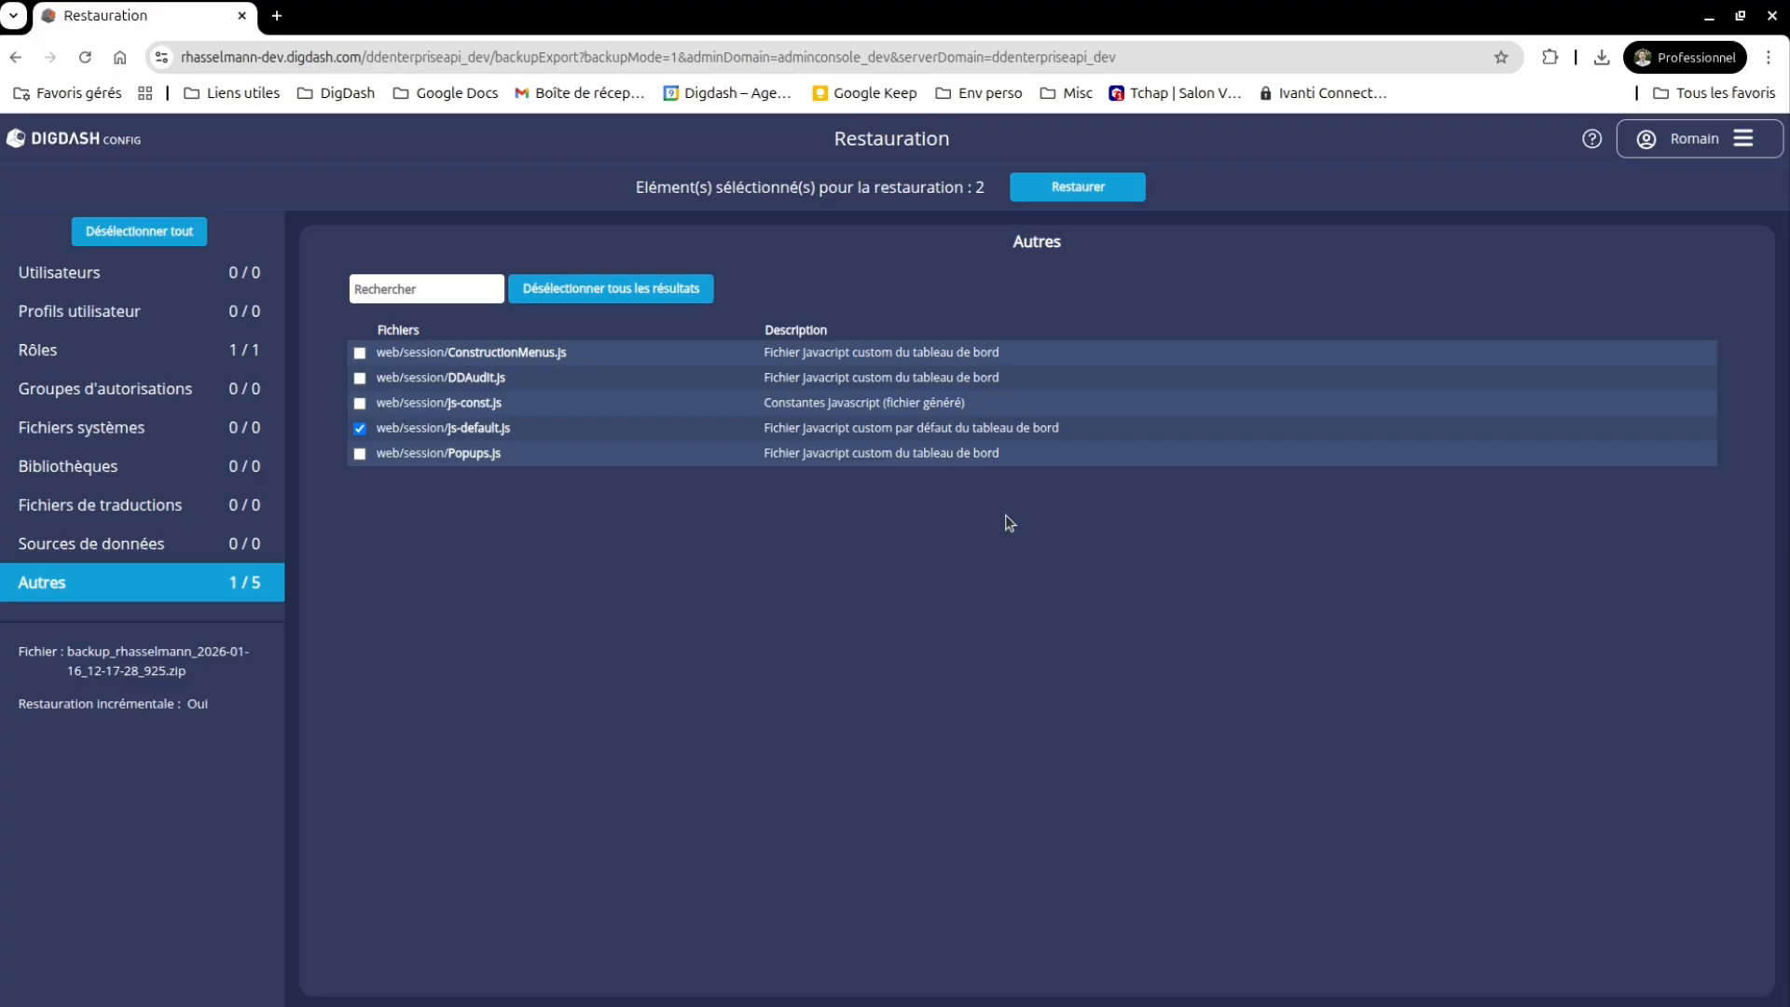
# Load the saved automatic backup 20260115_backup-auto.zip as the restore point.
pyautogui.click(102, 430)
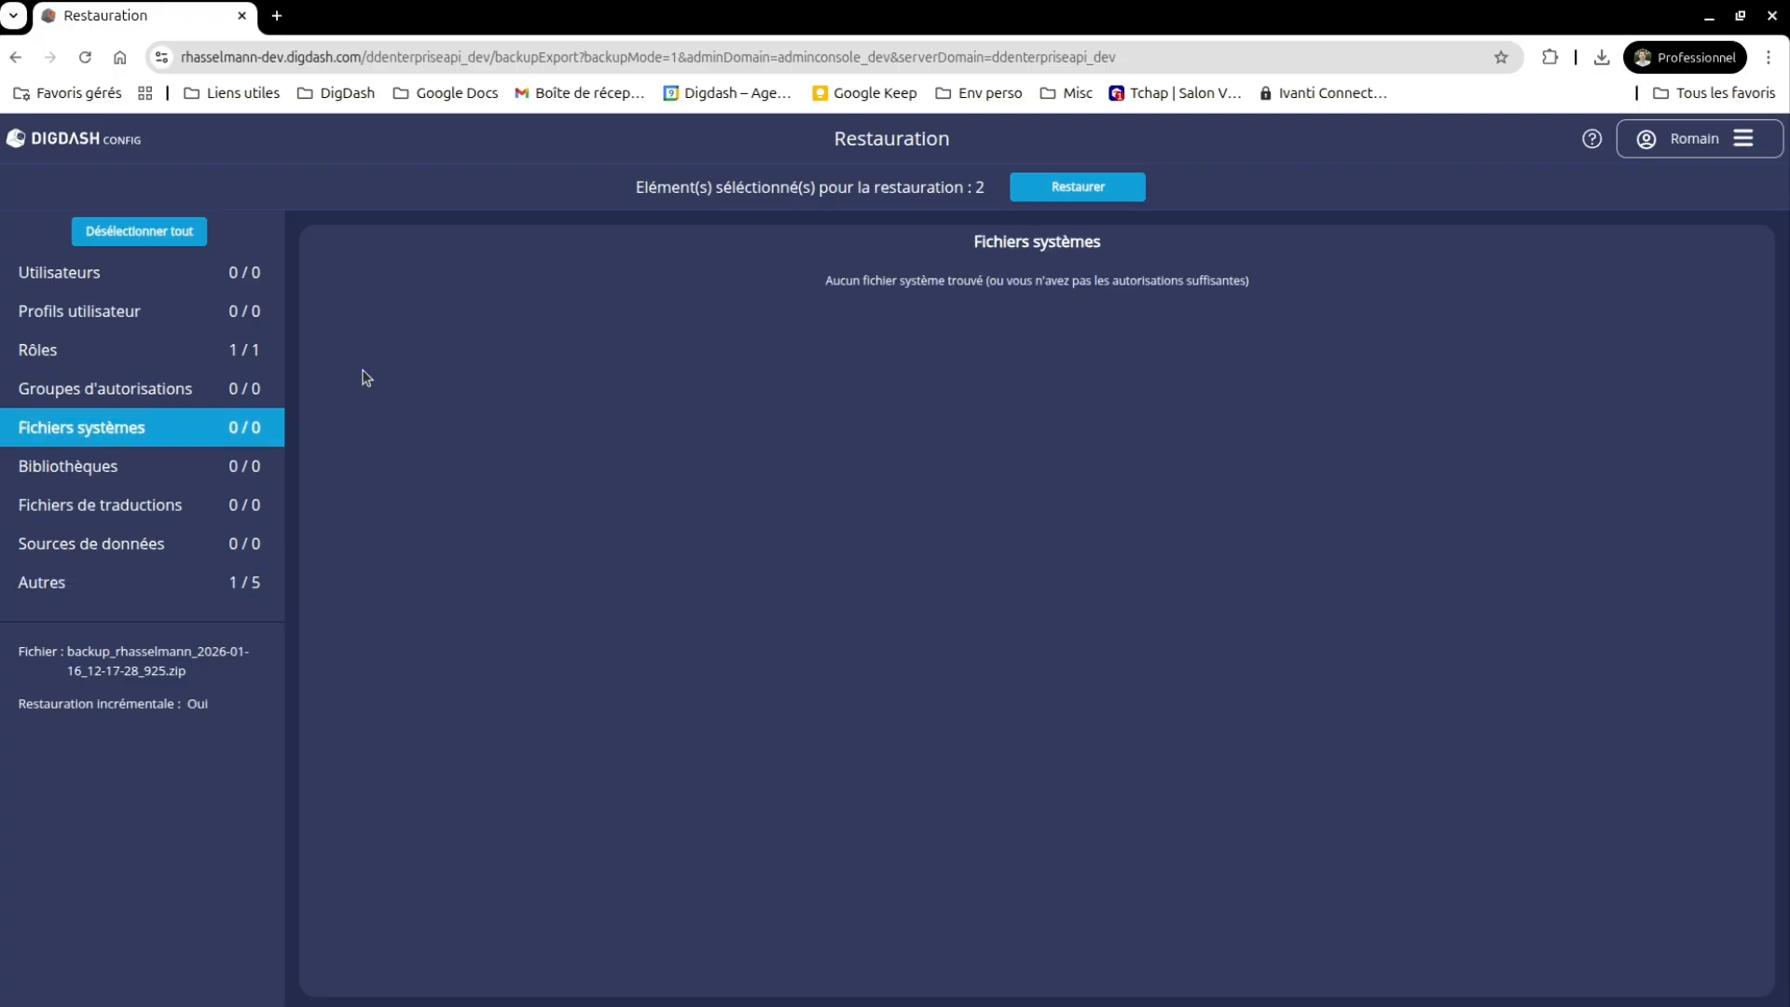
pyautogui.click(120, 478)
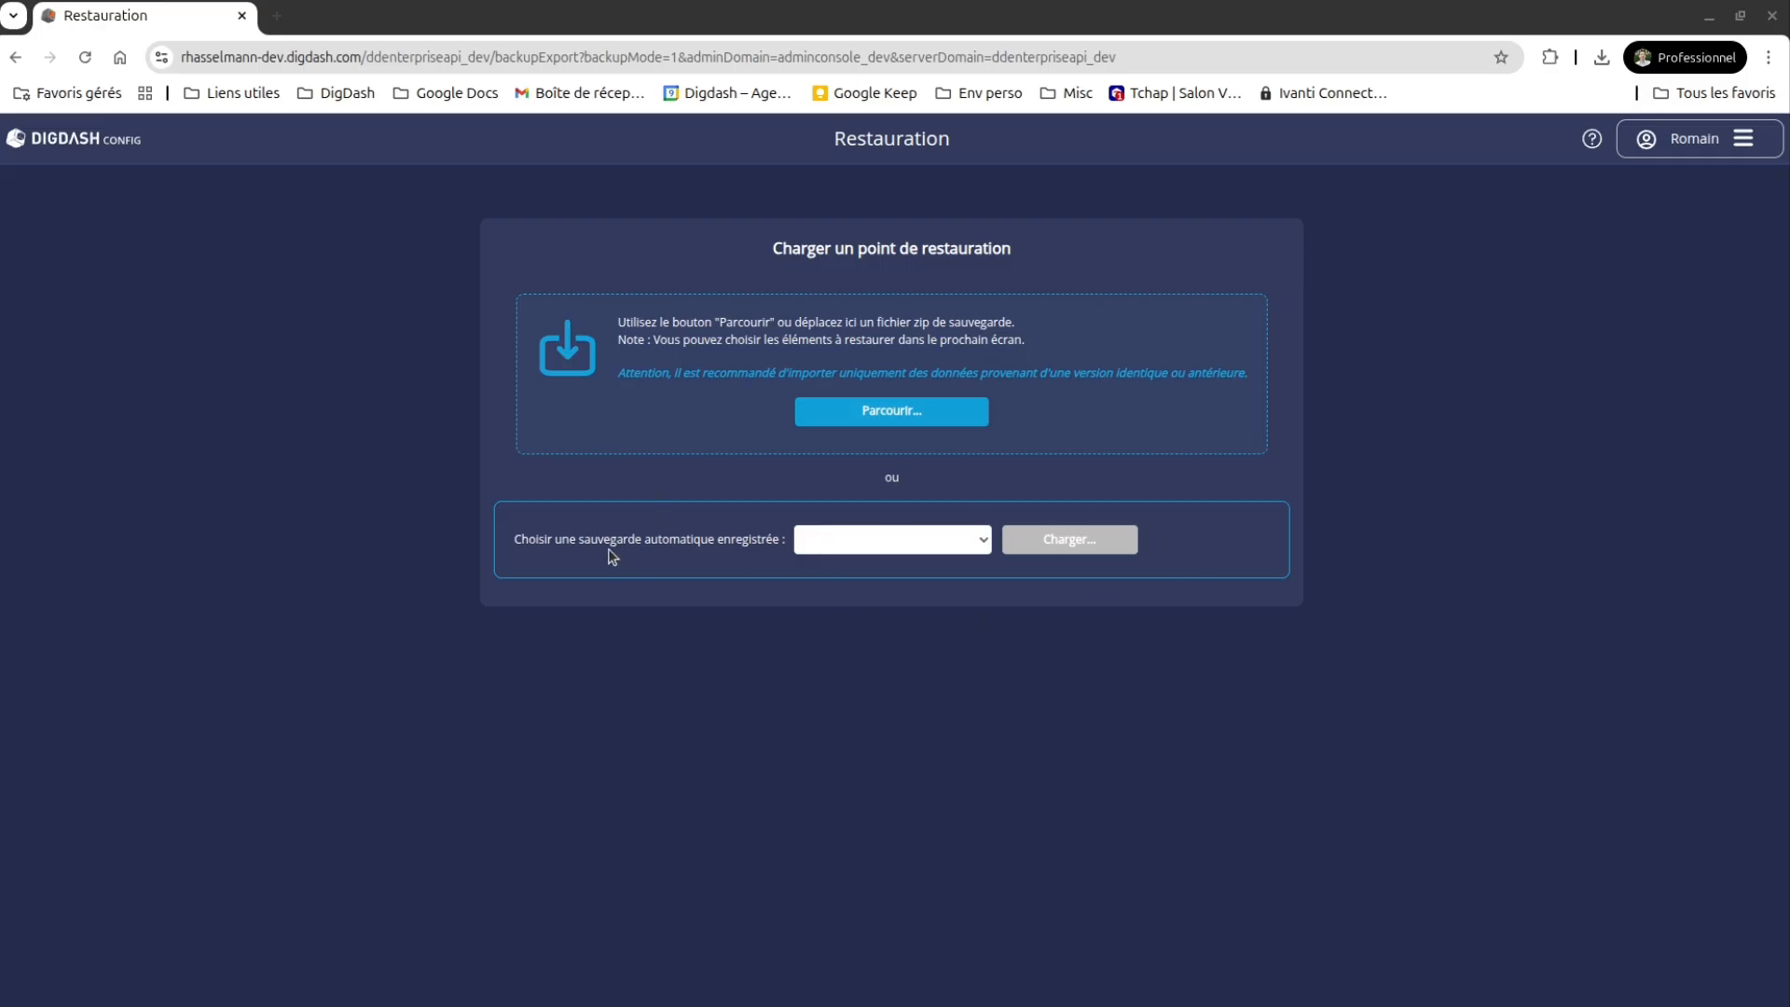
pyautogui.click(944, 544)
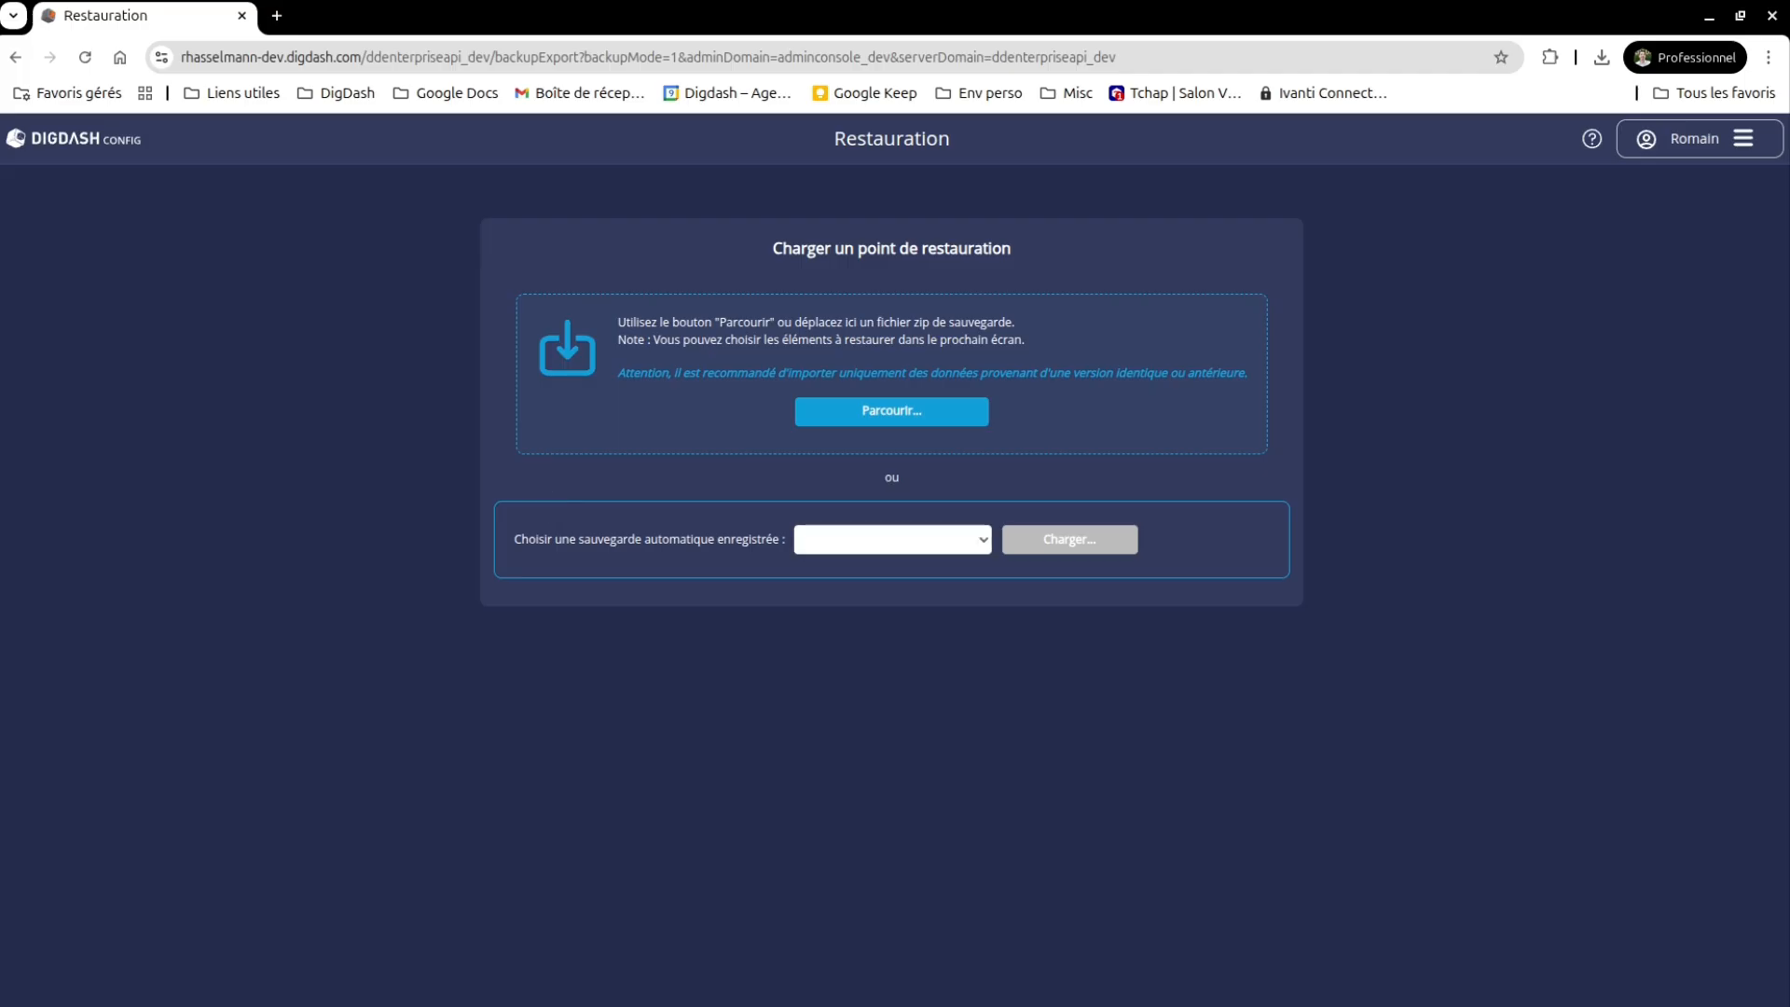
pyautogui.click(1044, 548)
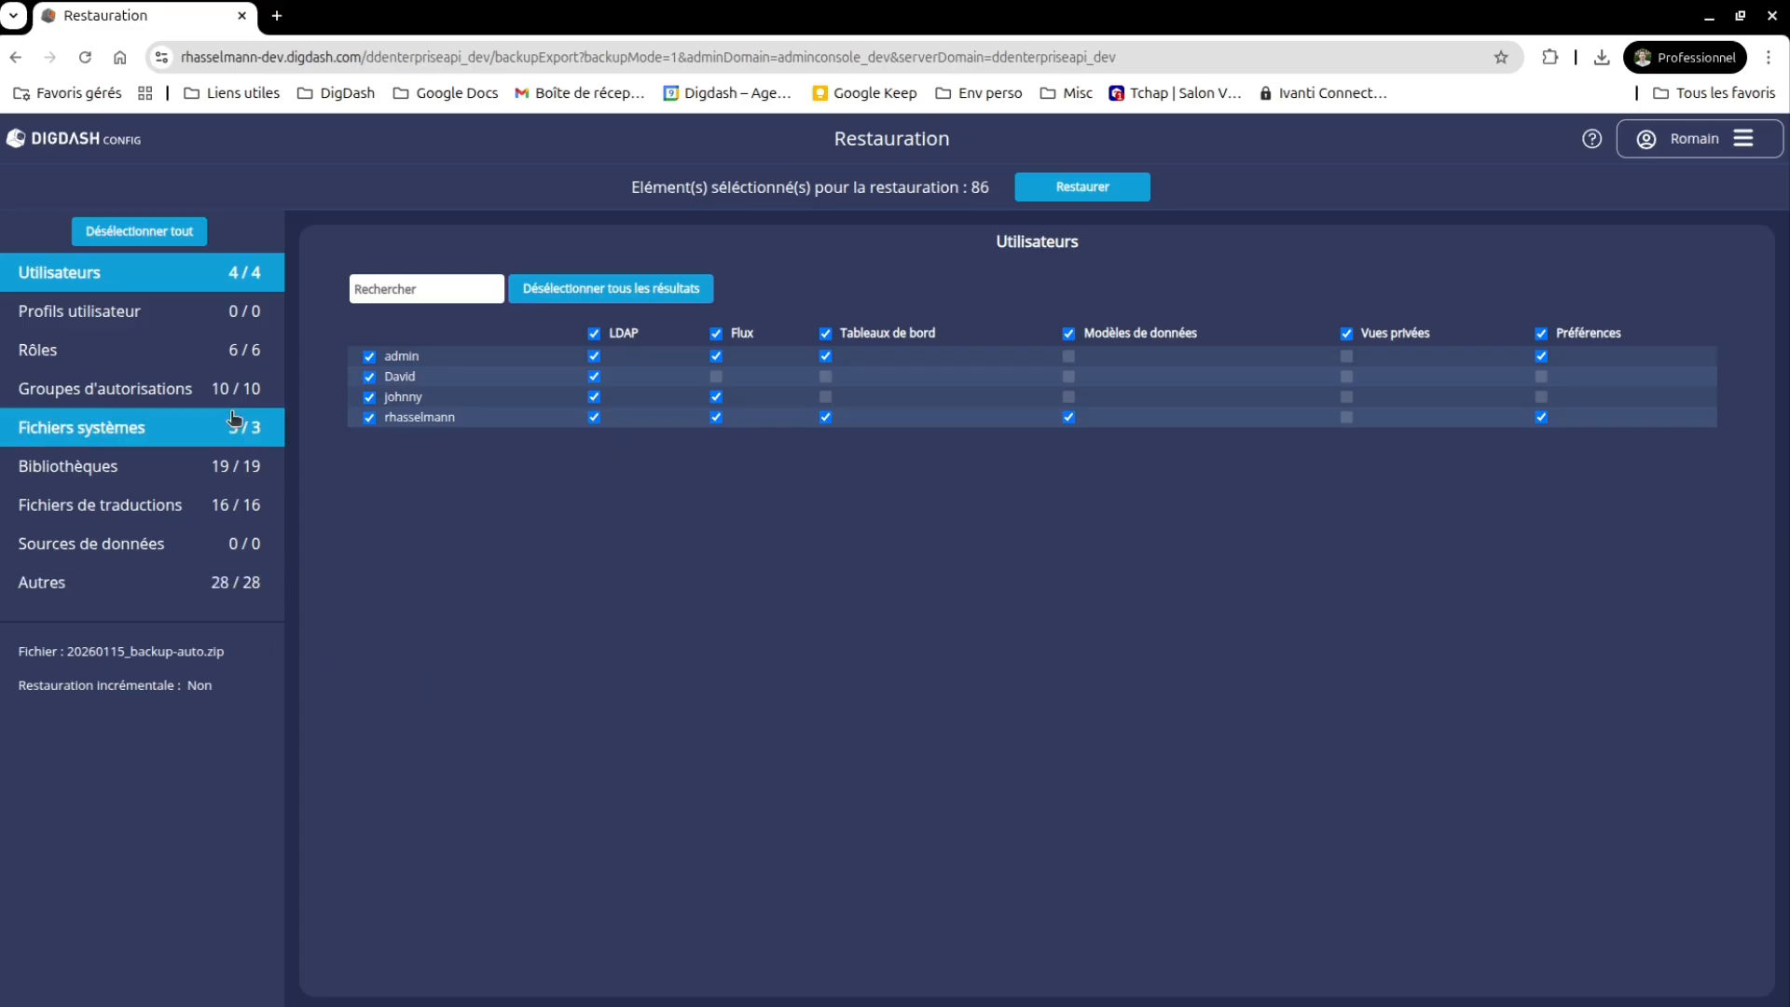
# Examine the automatic backup's roles, authorization groups, system files and data sources.
pyautogui.click(224, 359)
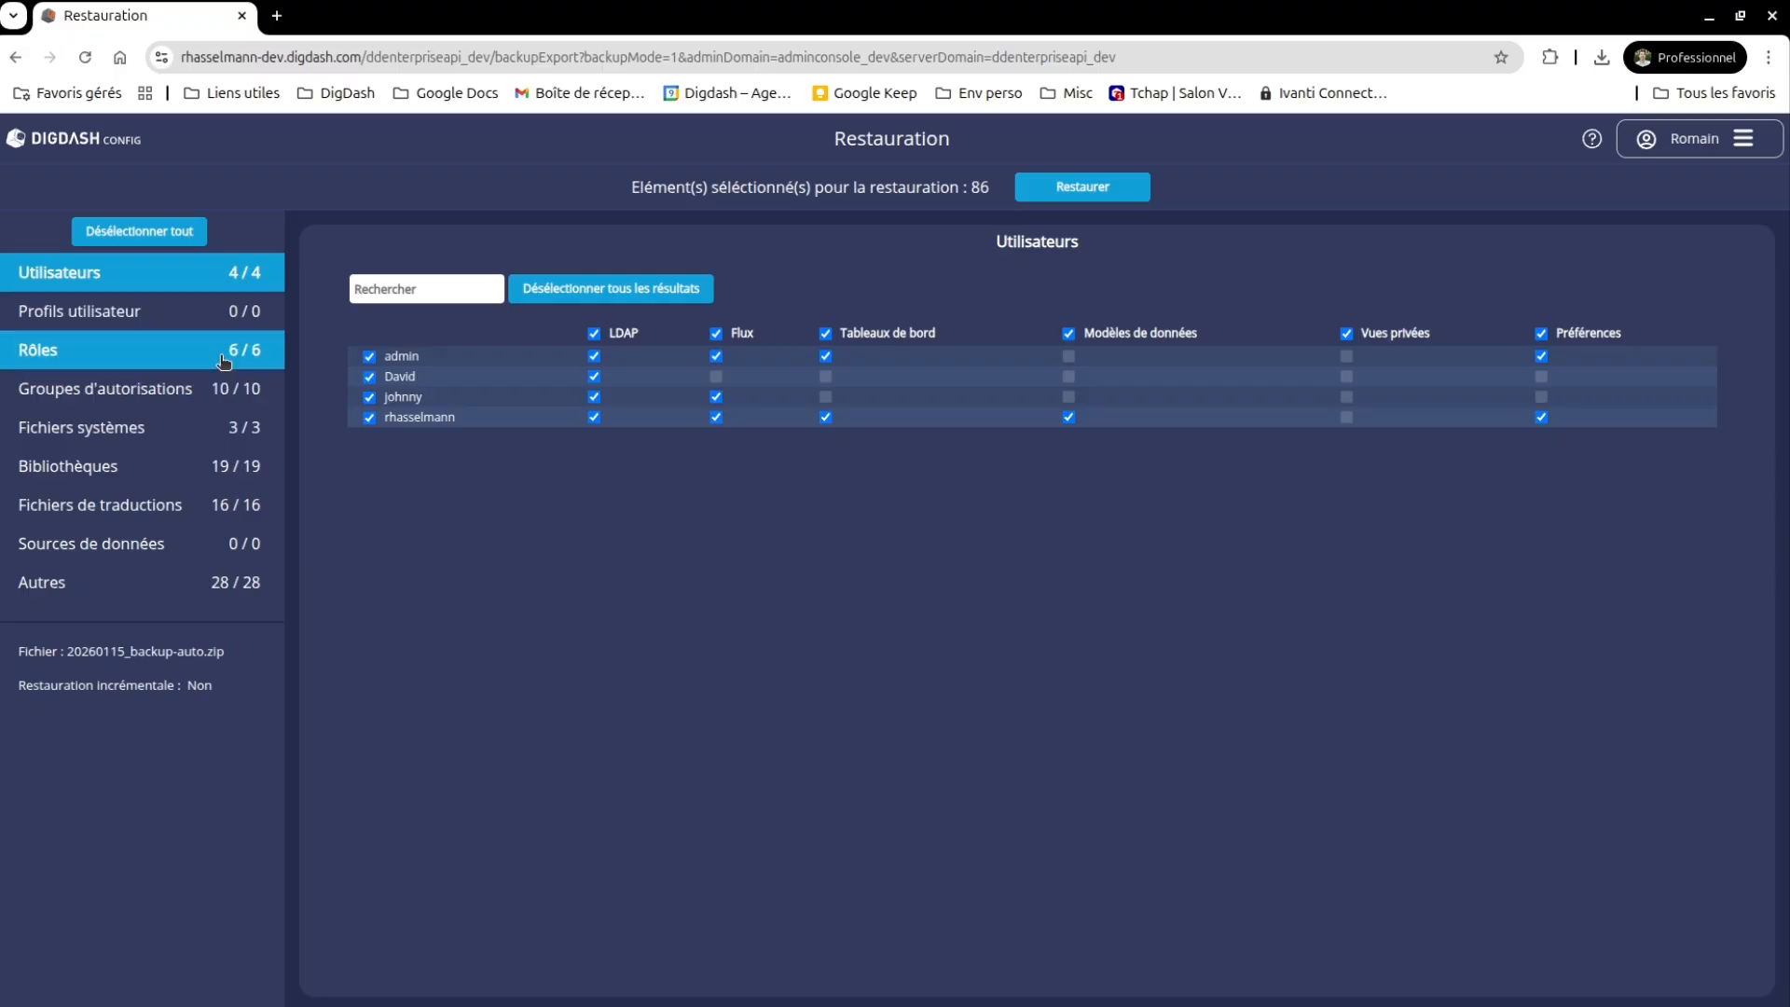
pyautogui.click(209, 393)
pyautogui.click(236, 437)
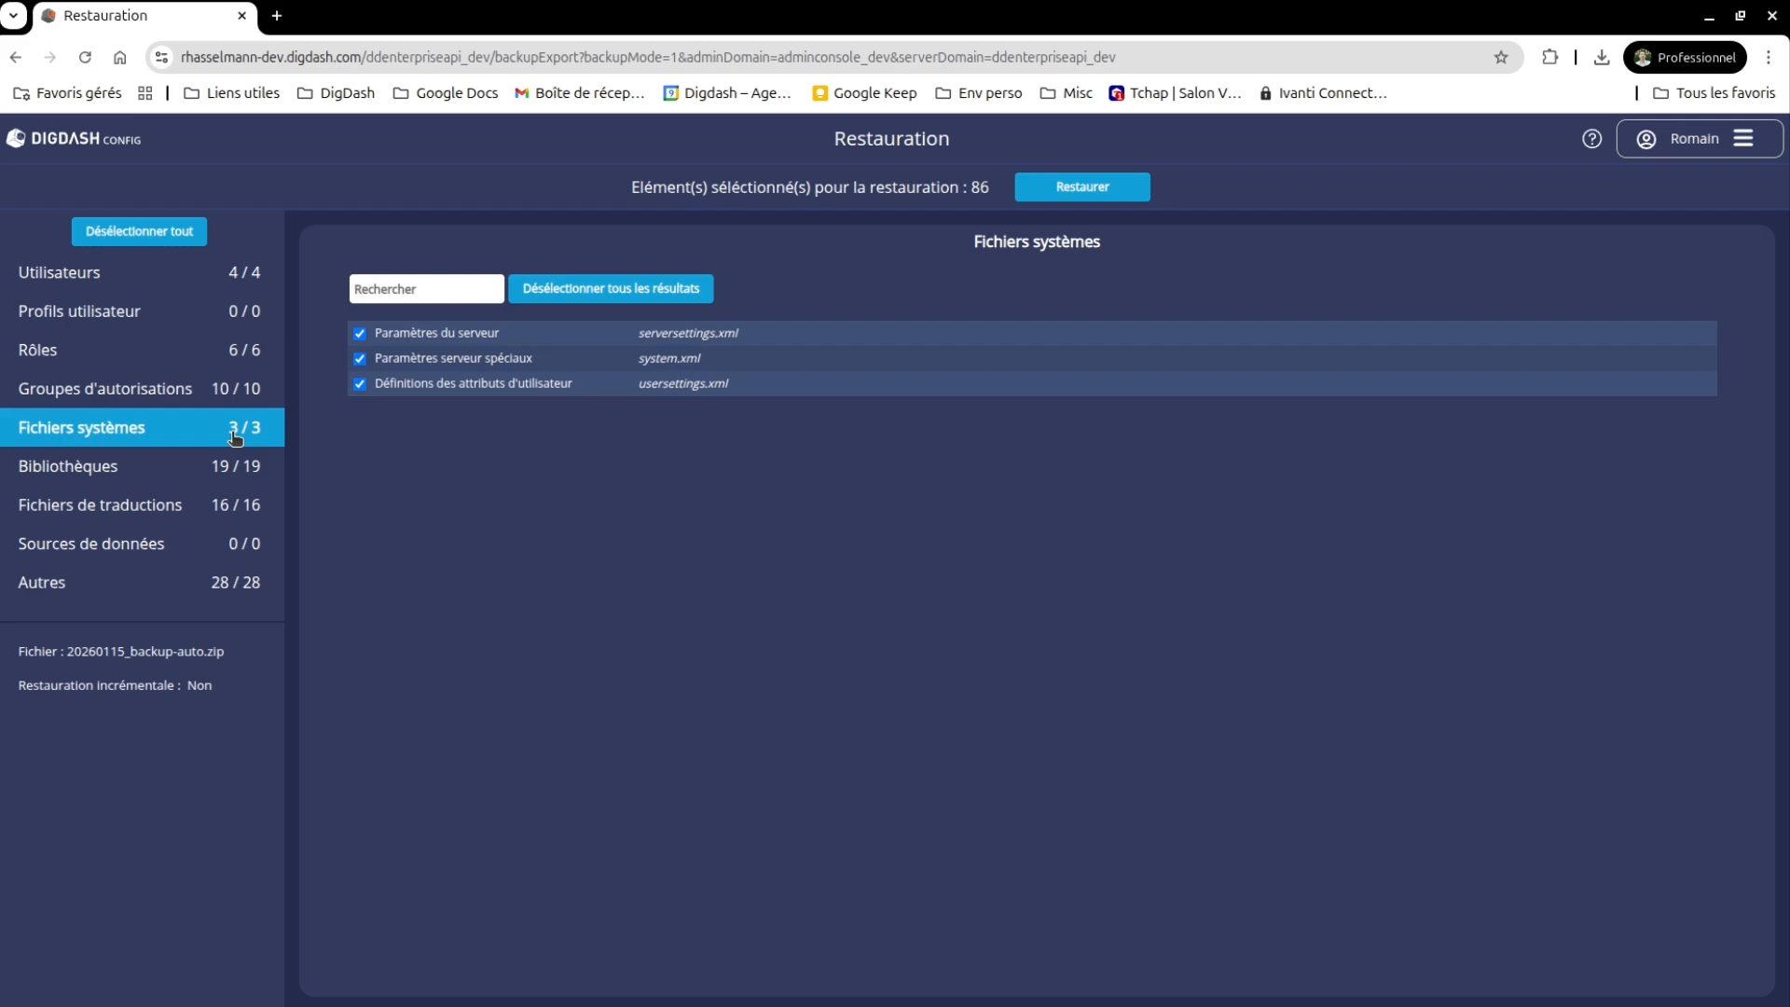
pyautogui.click(181, 552)
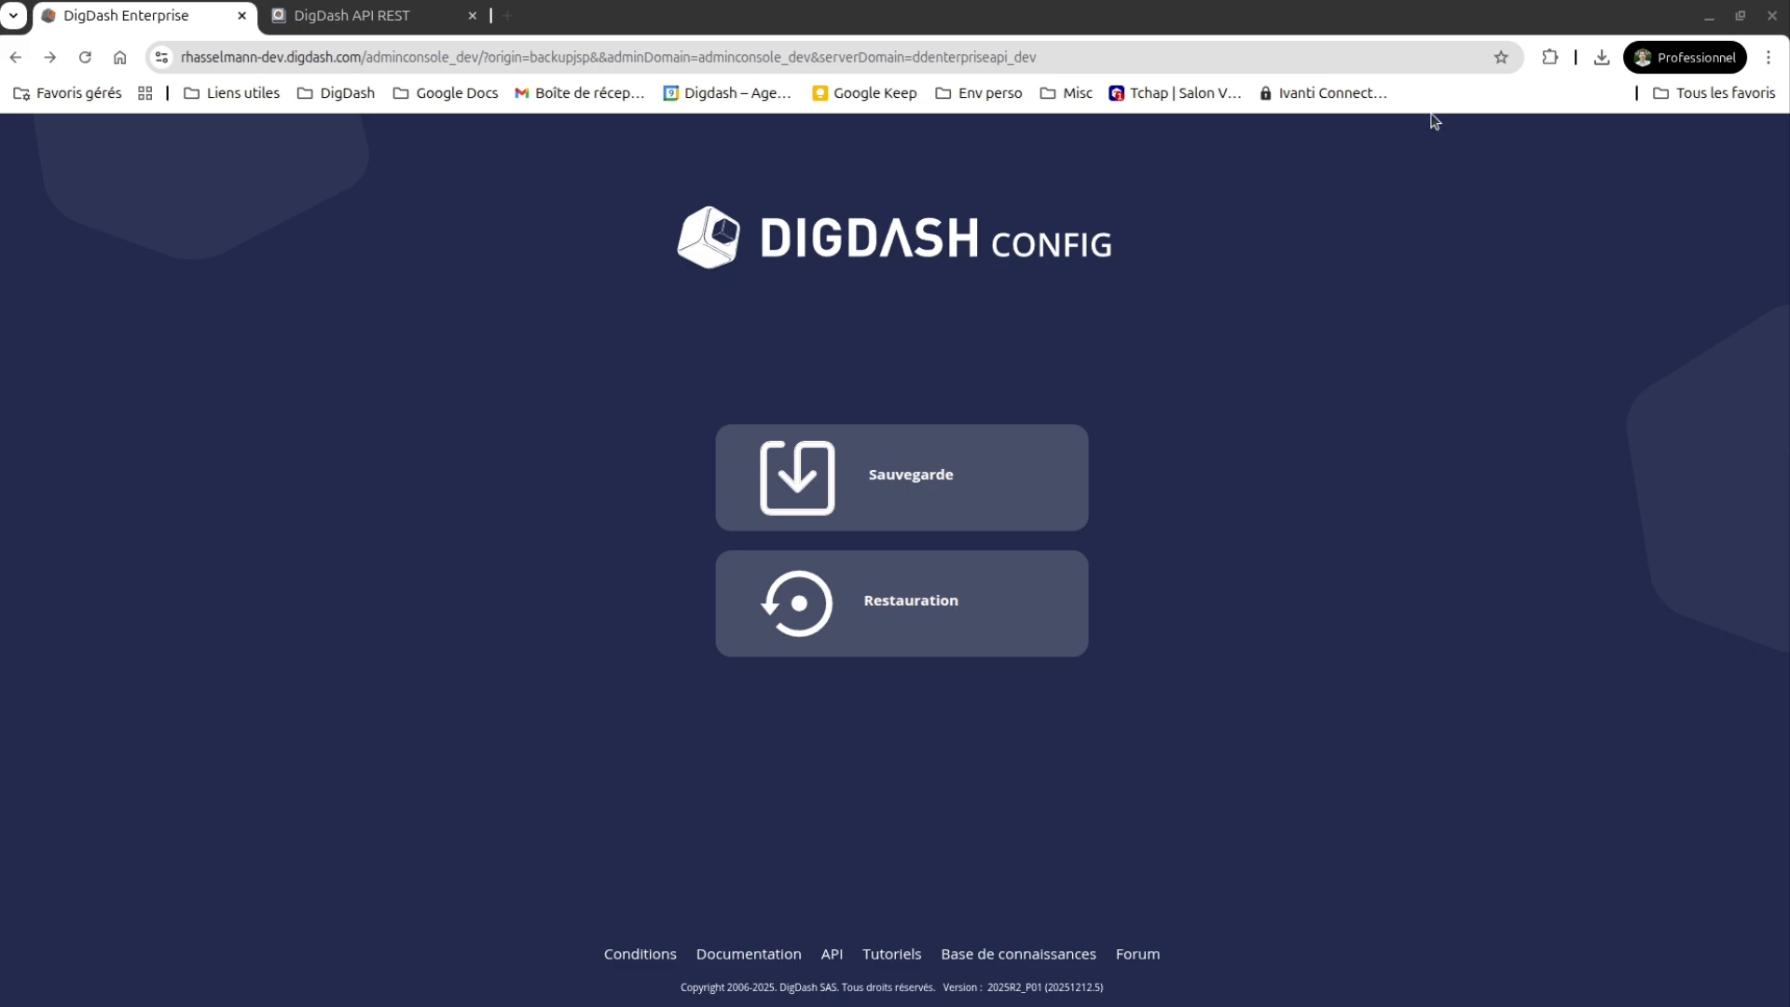
# Return from the backup management page to the DigDash home page.
pyautogui.click(855, 257)
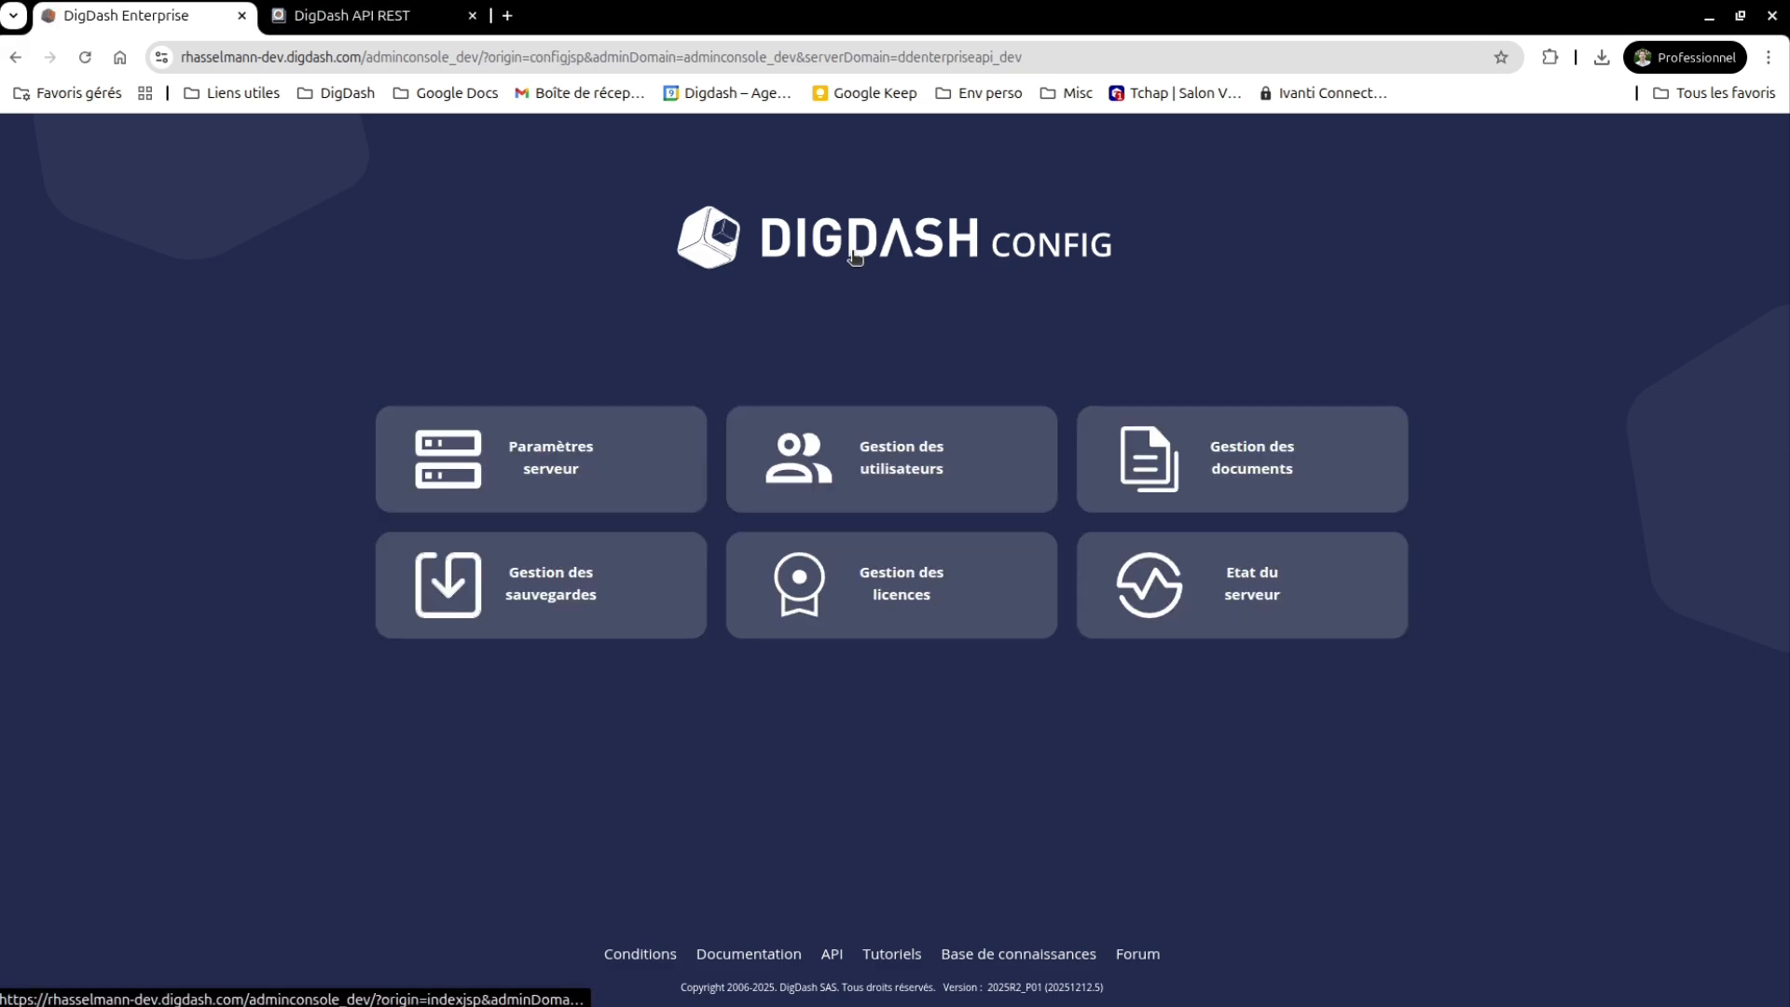
pyautogui.click(855, 257)
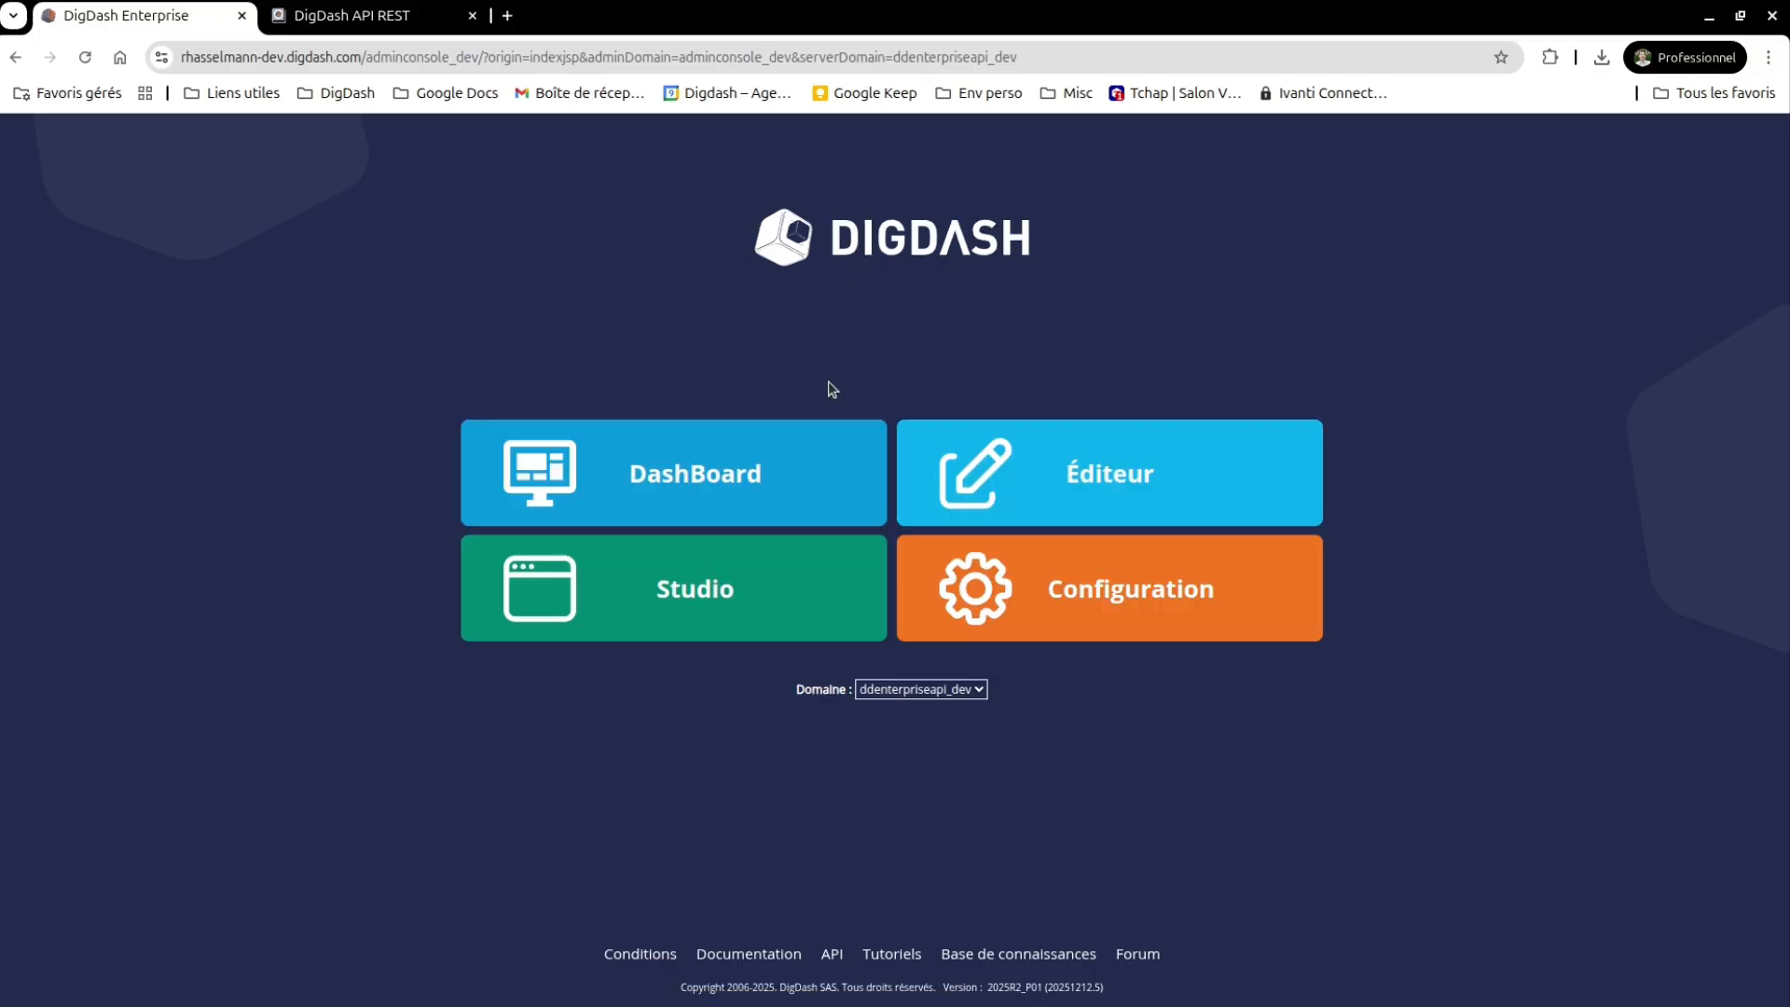